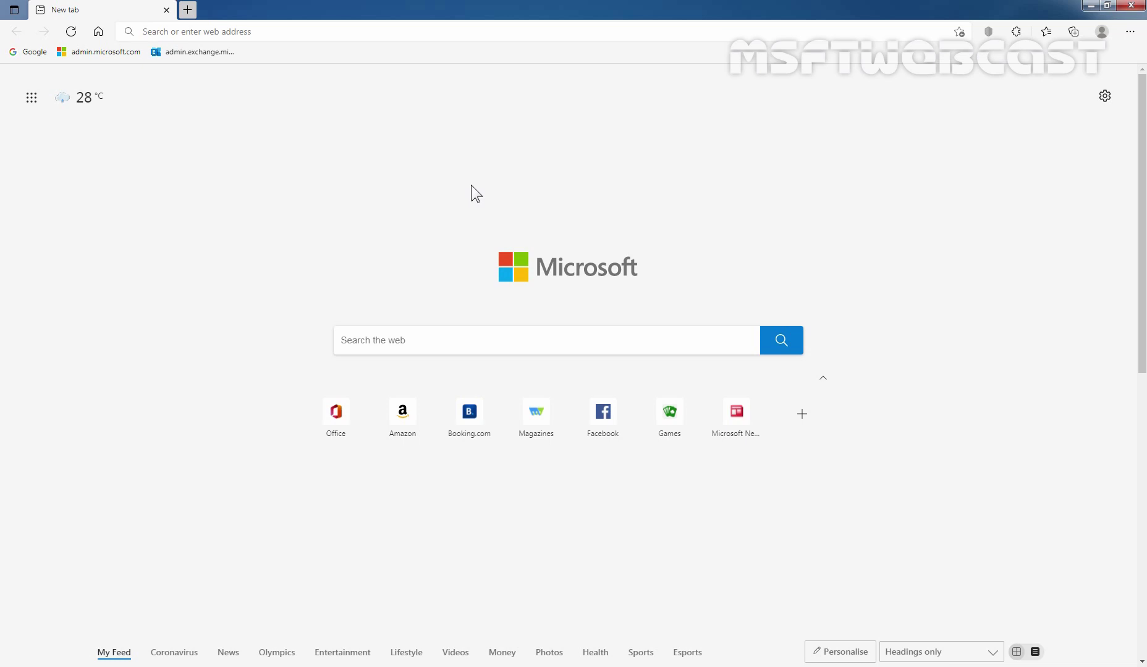
click(313, 29)
text(https)
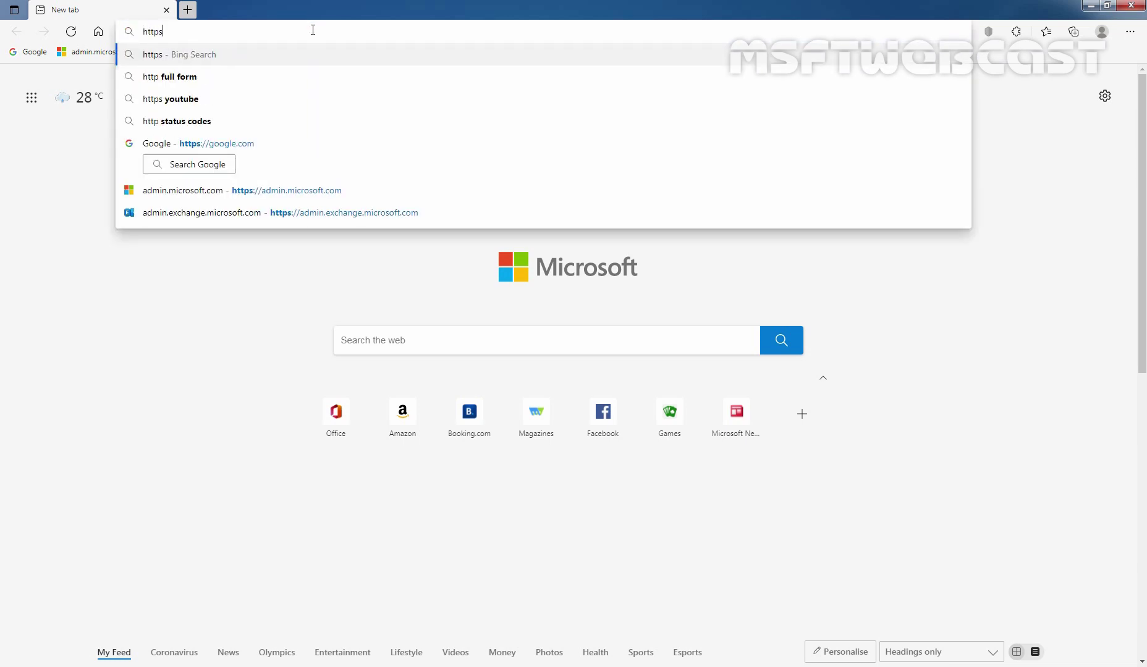
text(://ad)
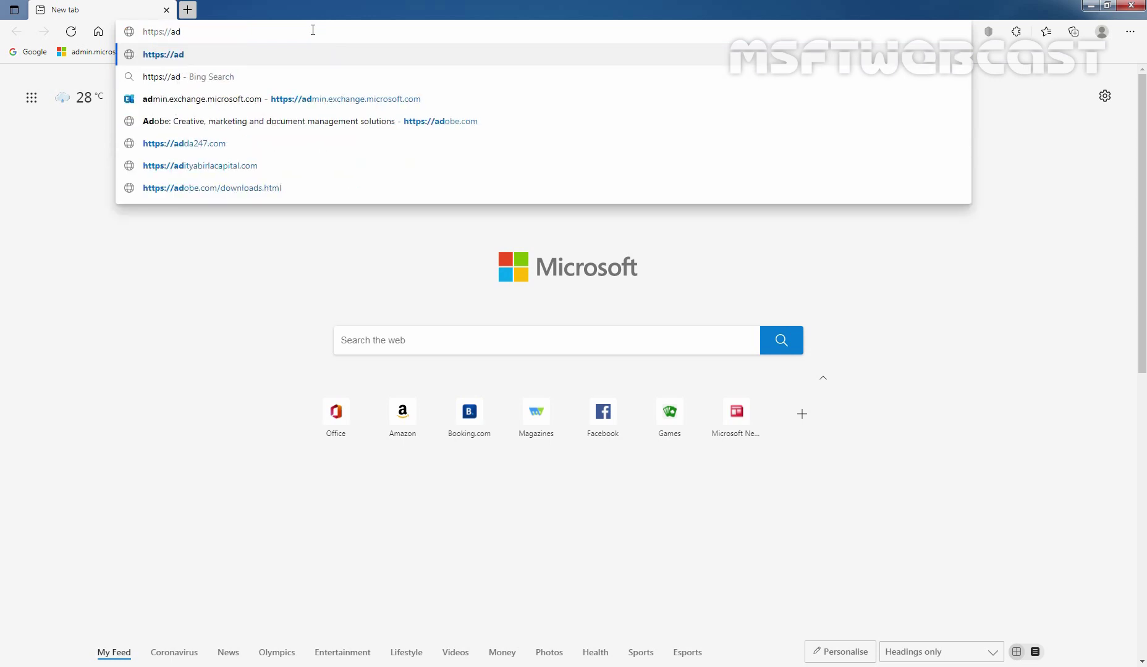
key(Down)
key(Down)
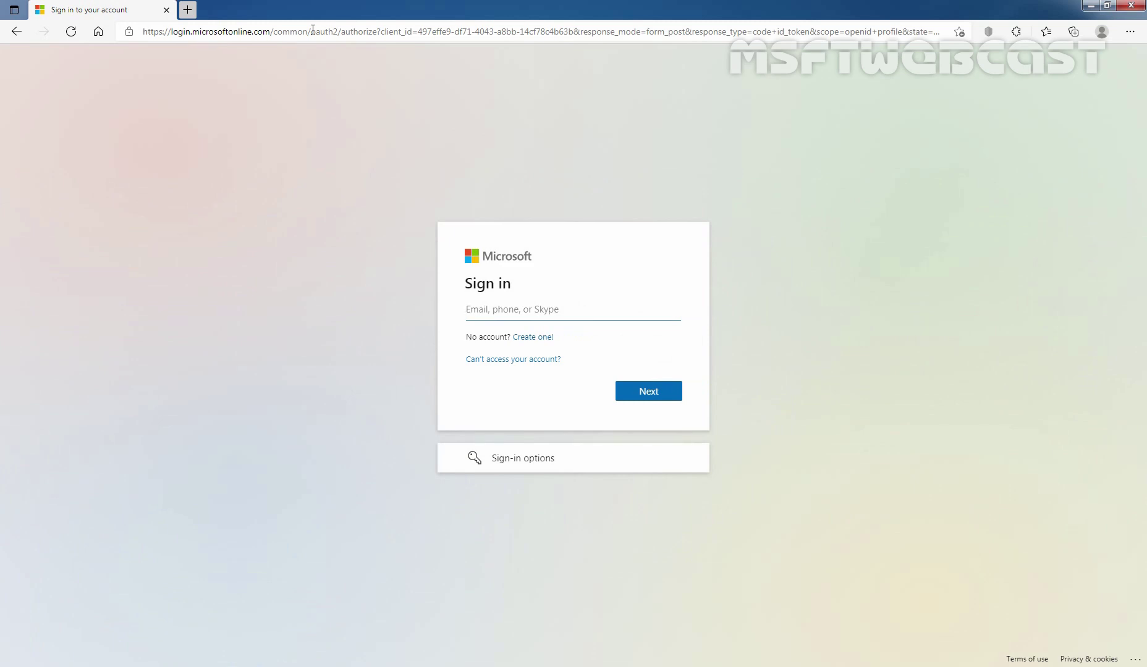
Sign in with the admin account's e-mail and password, skipping the account-protection prompt.
key(ctrl+v)
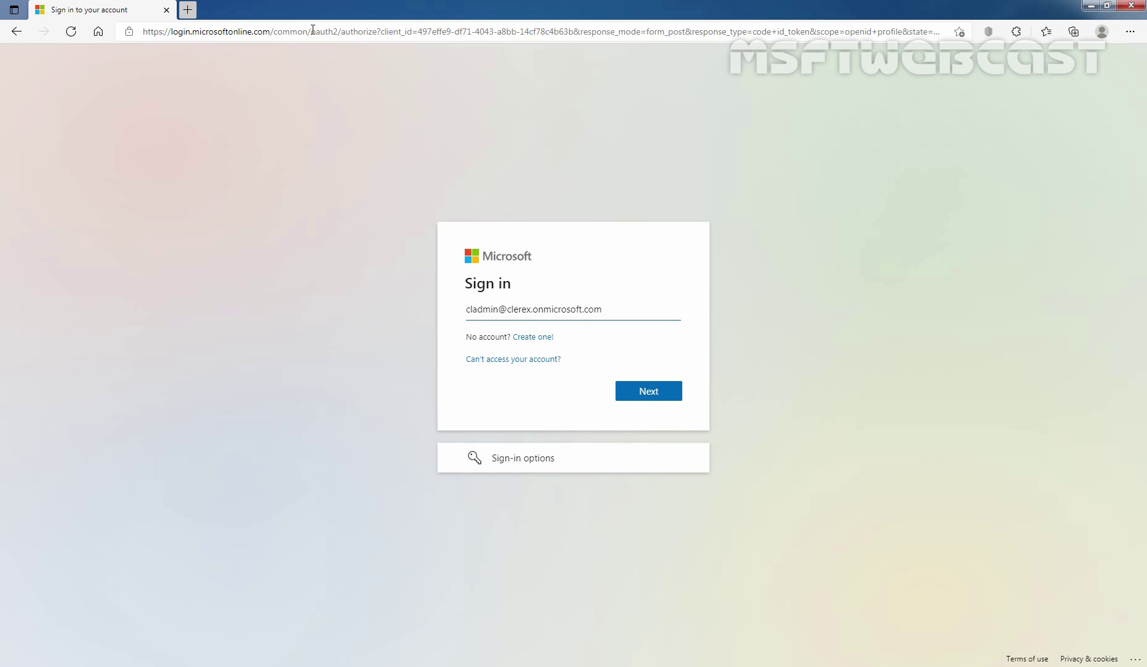
click(648, 391)
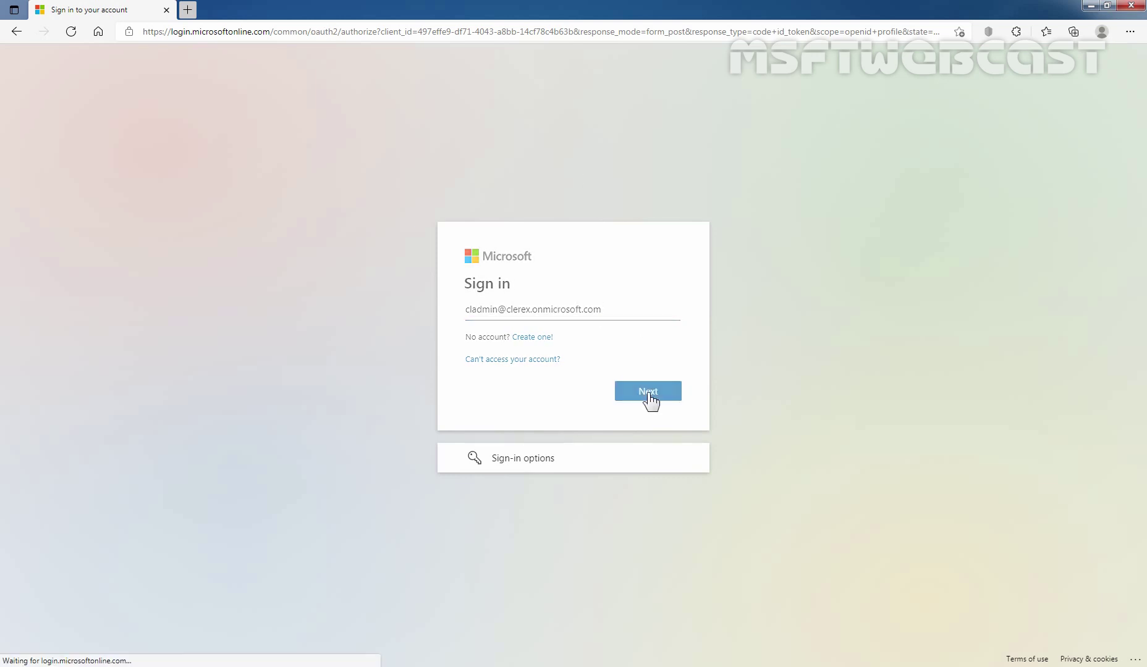
text(•••••••)
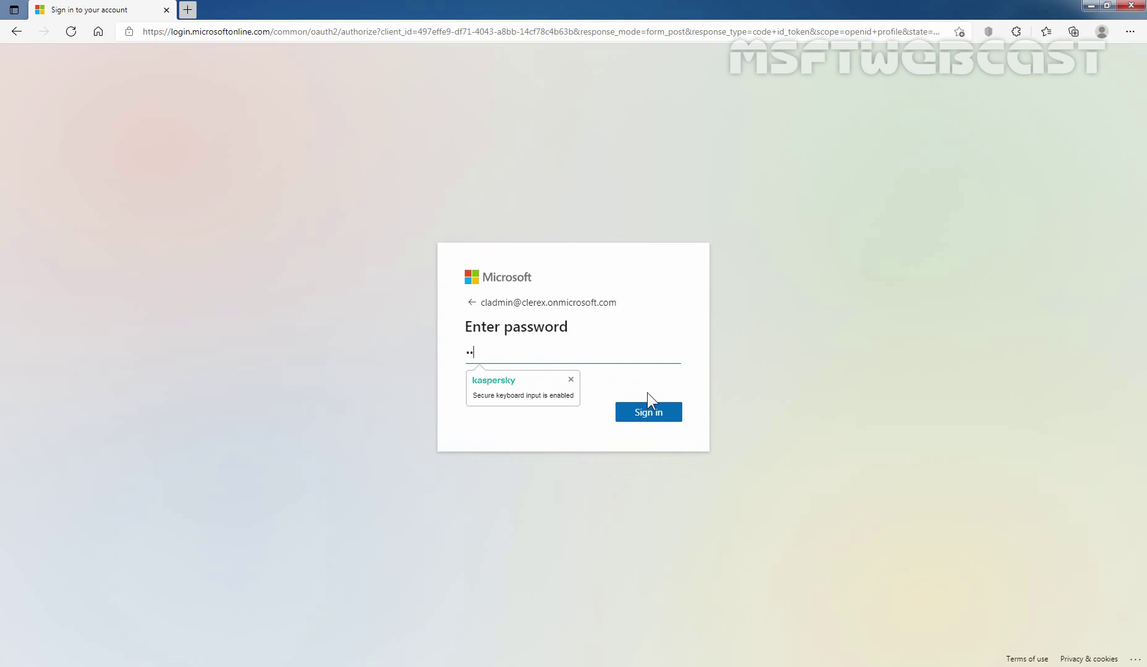
text(••••••••)
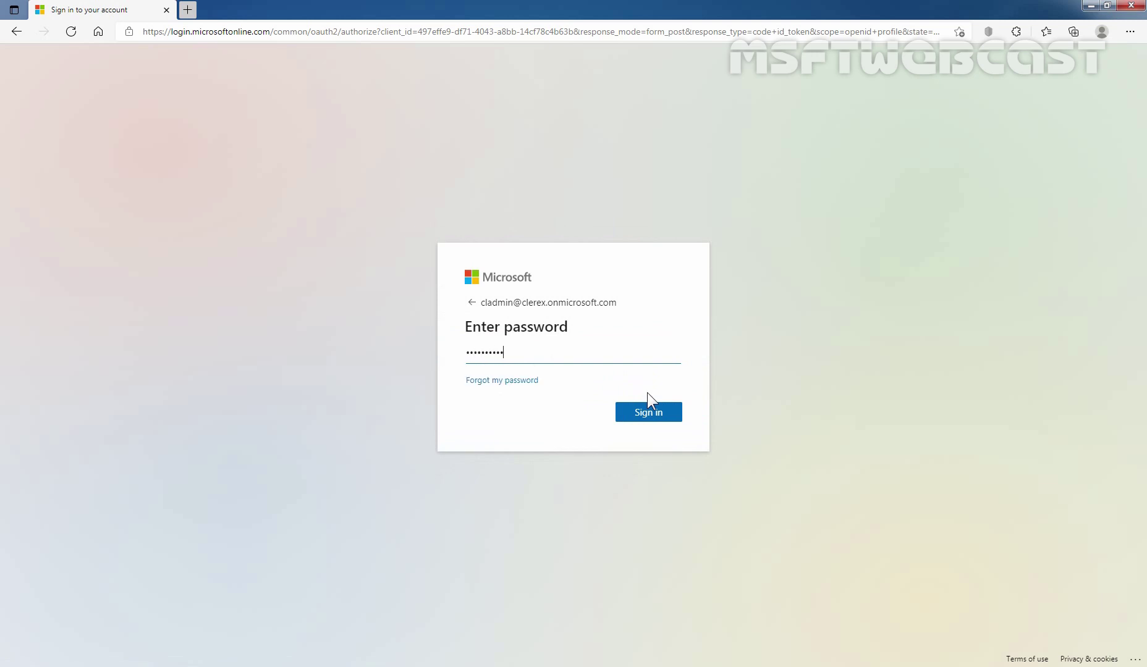
text(•••)
click(652, 416)
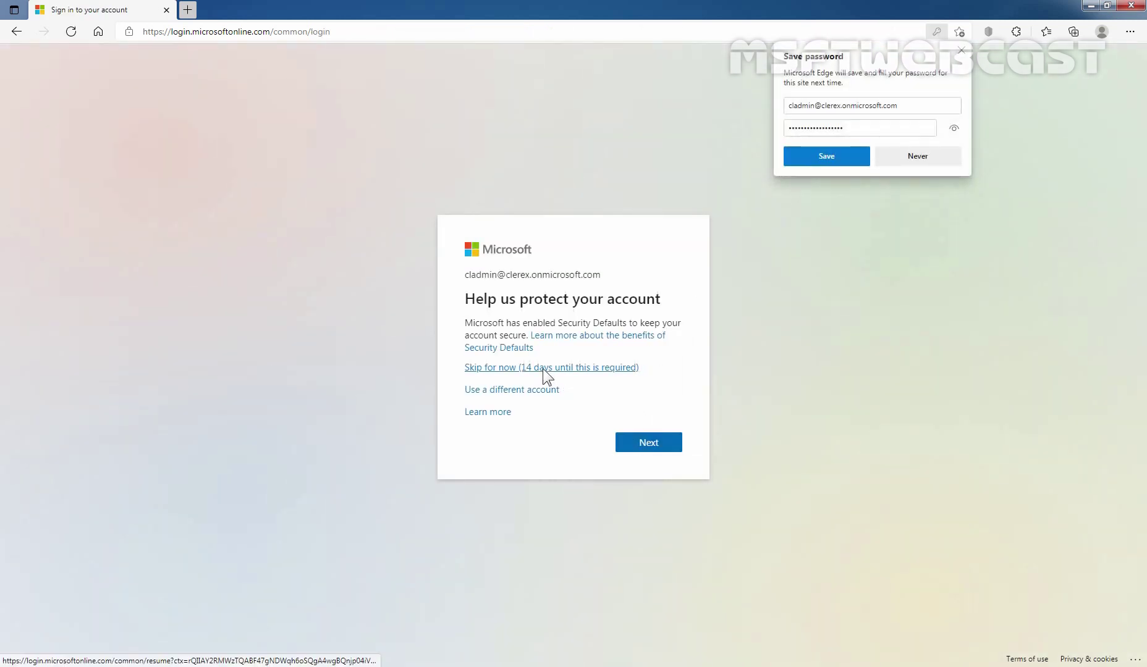
click(543, 369)
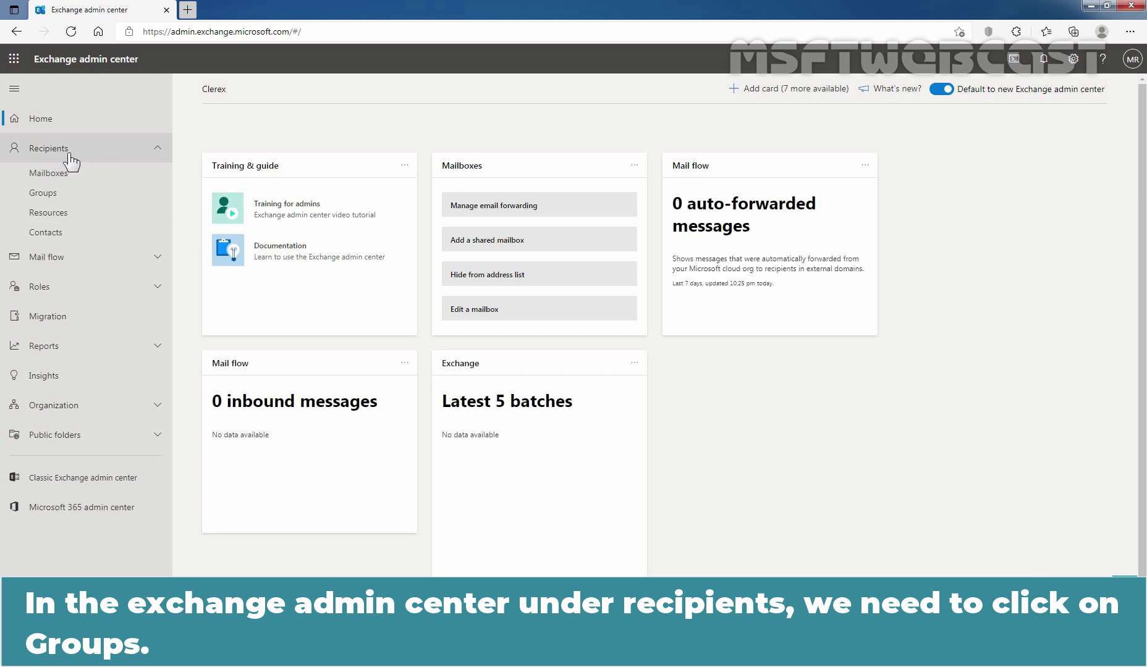
Open Recipients > Groups and switch to the empty Mail-enabled security tab.
click(45, 198)
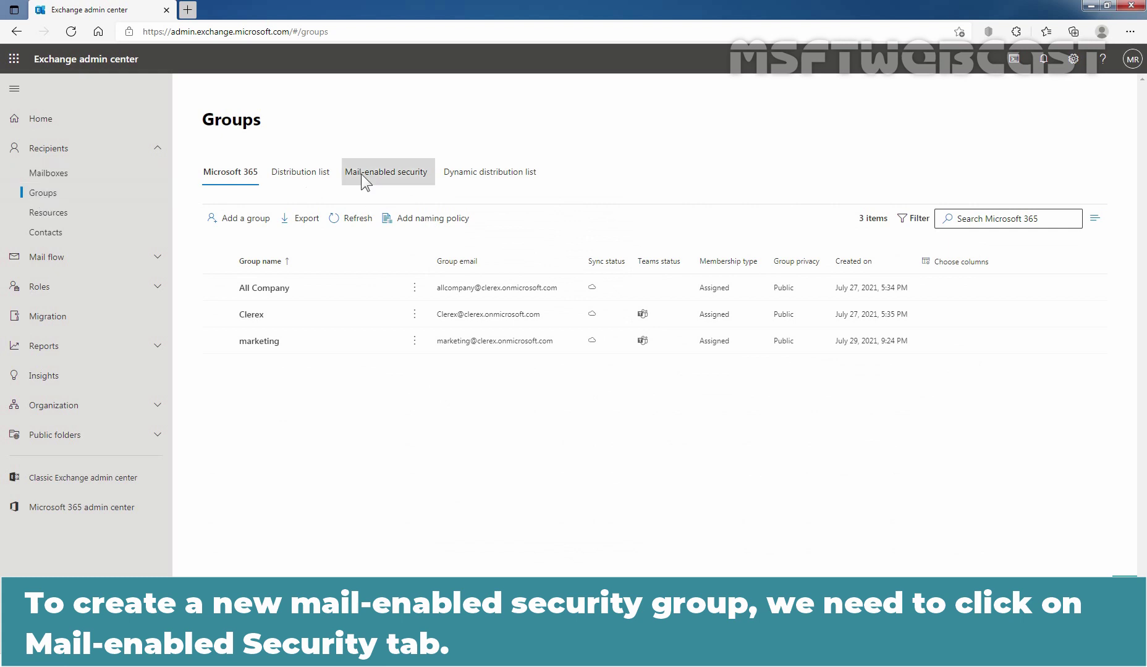
click(393, 181)
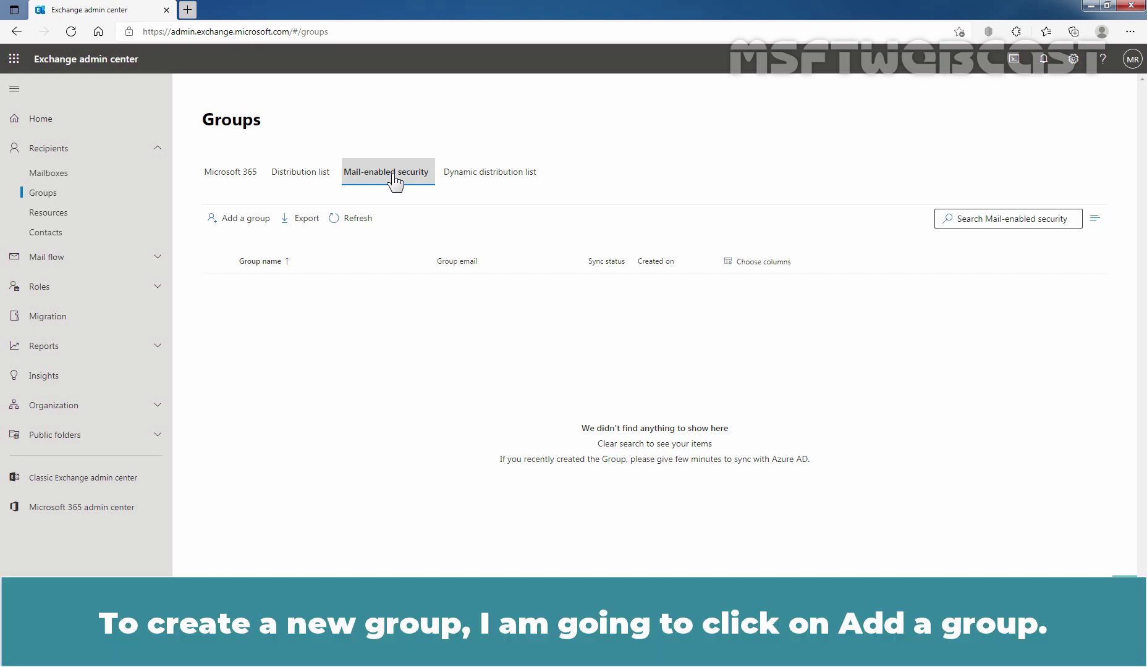
Add a Mail-enabled security group named 'Editors', leaving the description blank.
click(241, 220)
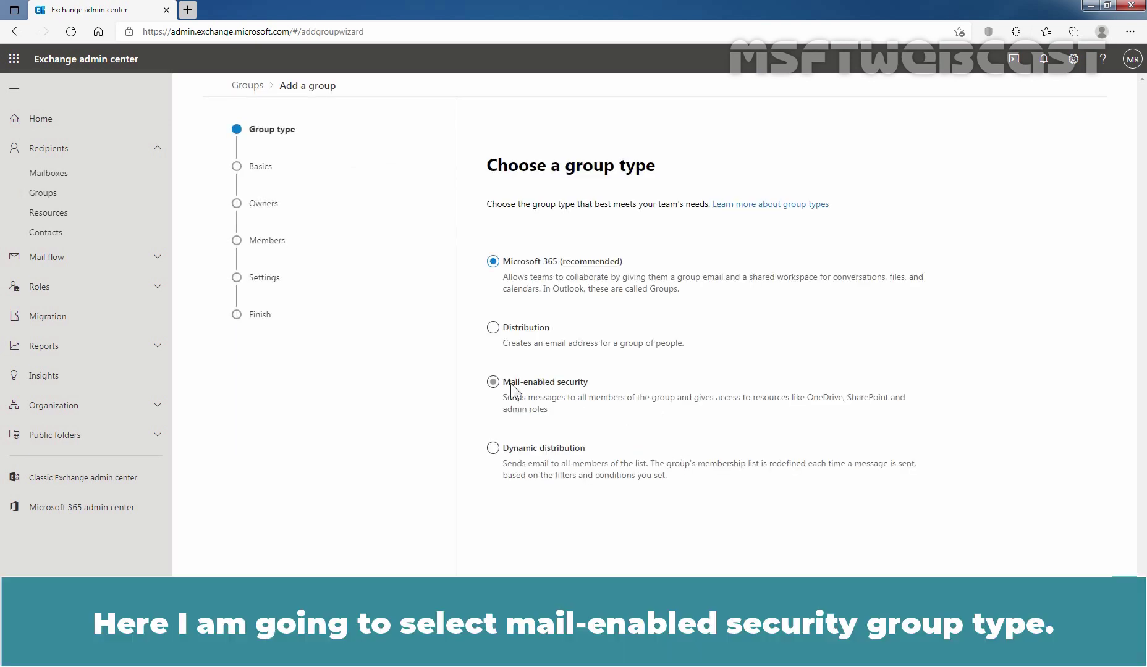
click(502, 386)
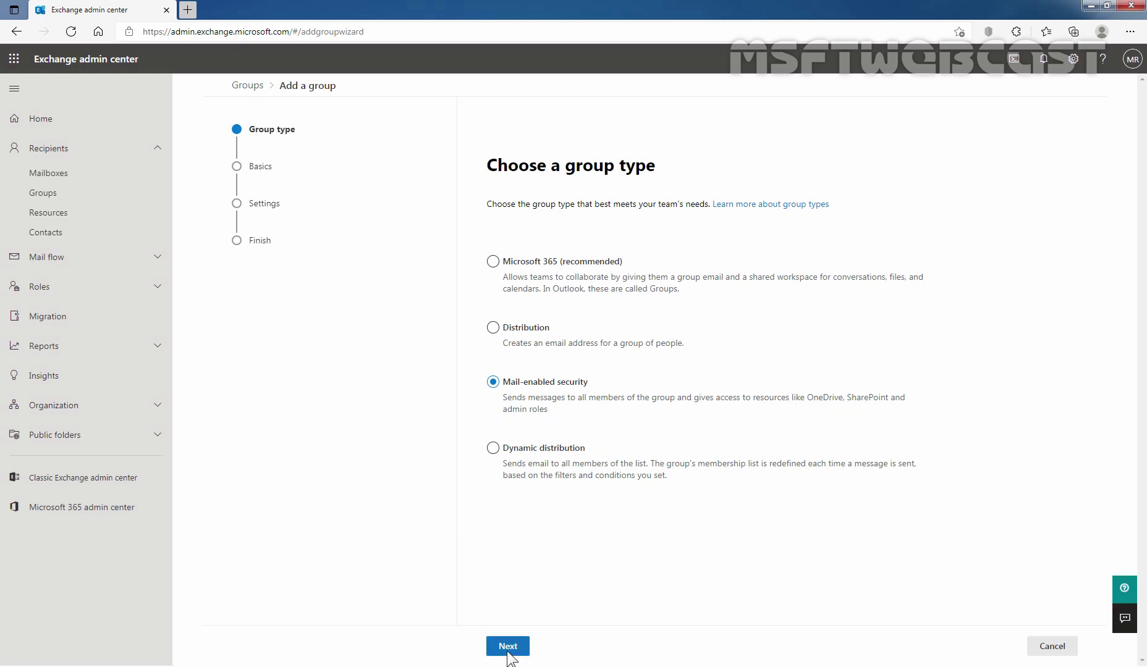
click(508, 647)
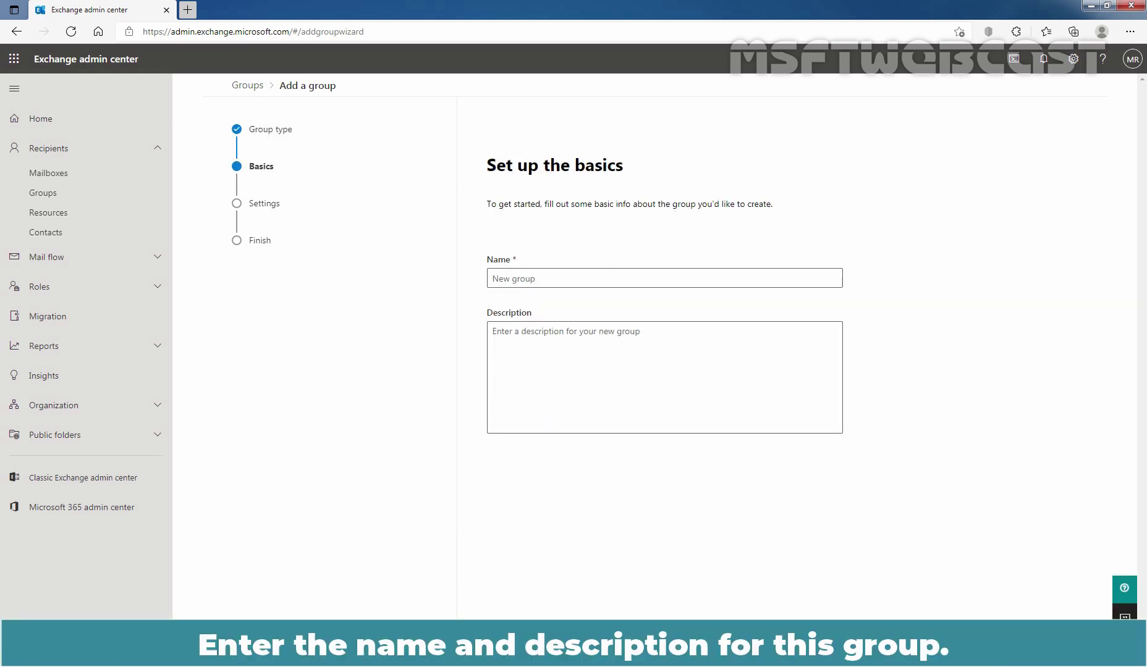
text(Editors)
click(525, 364)
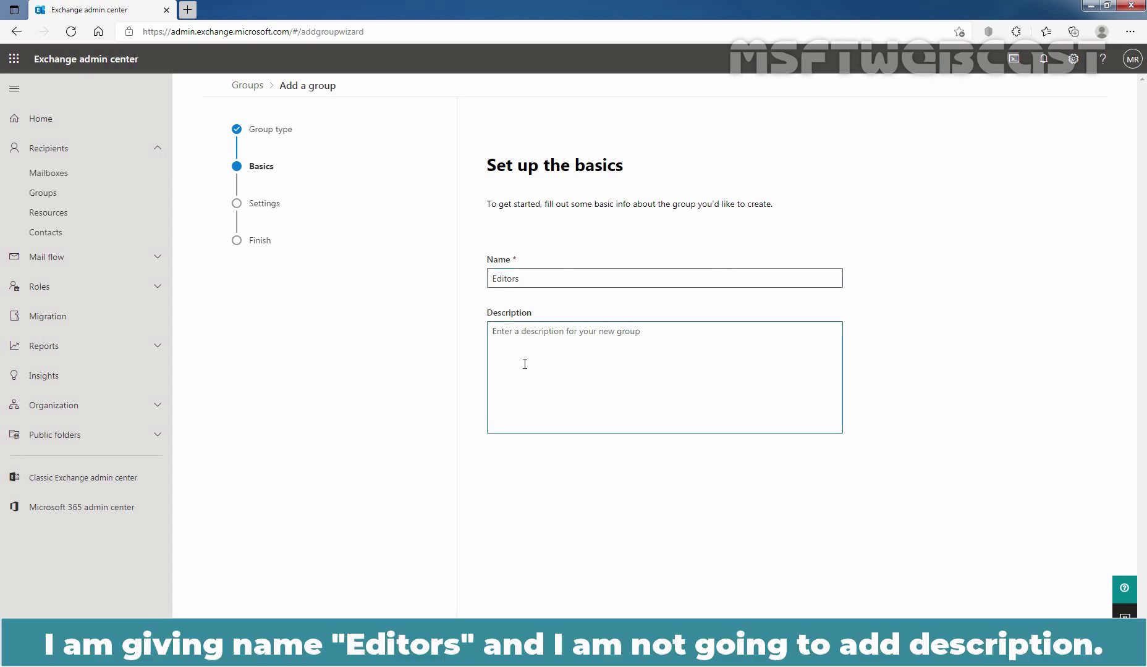
click(567, 647)
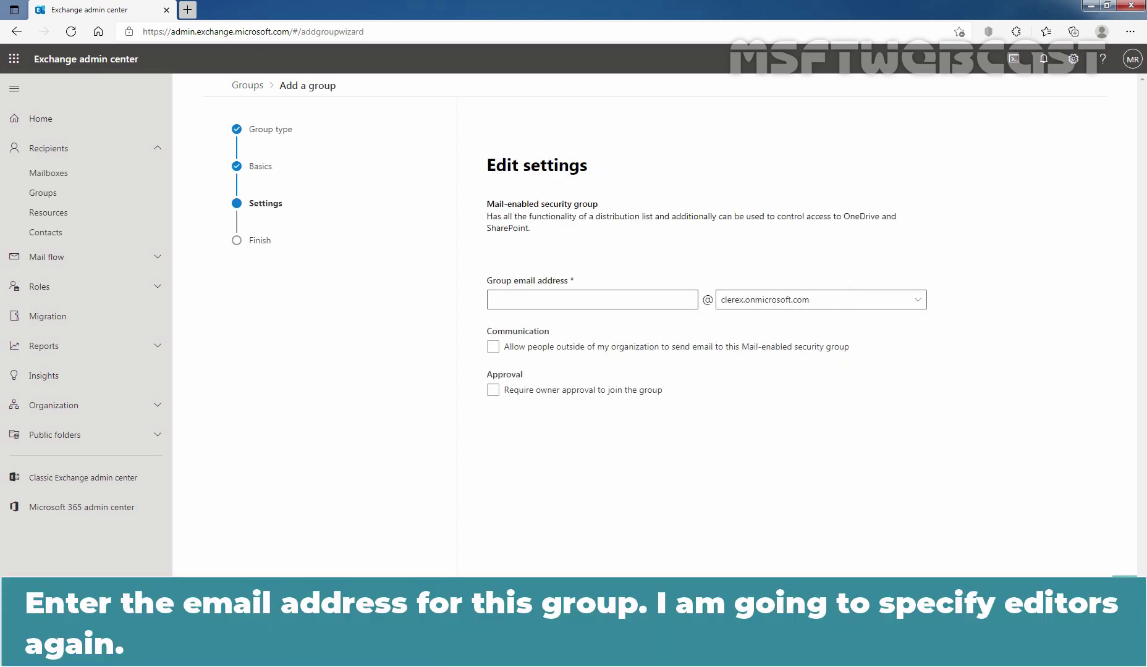
Set the group email address to 'editors' and tick Require owner approval to join.
click(541, 299)
text(e)
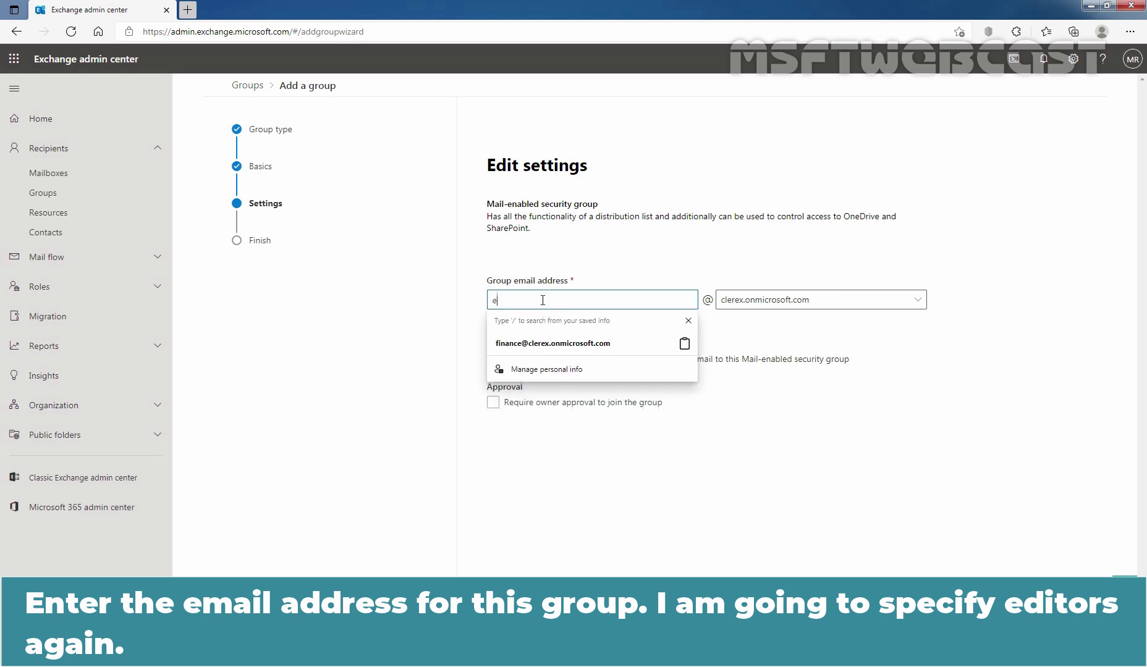
text(ditors)
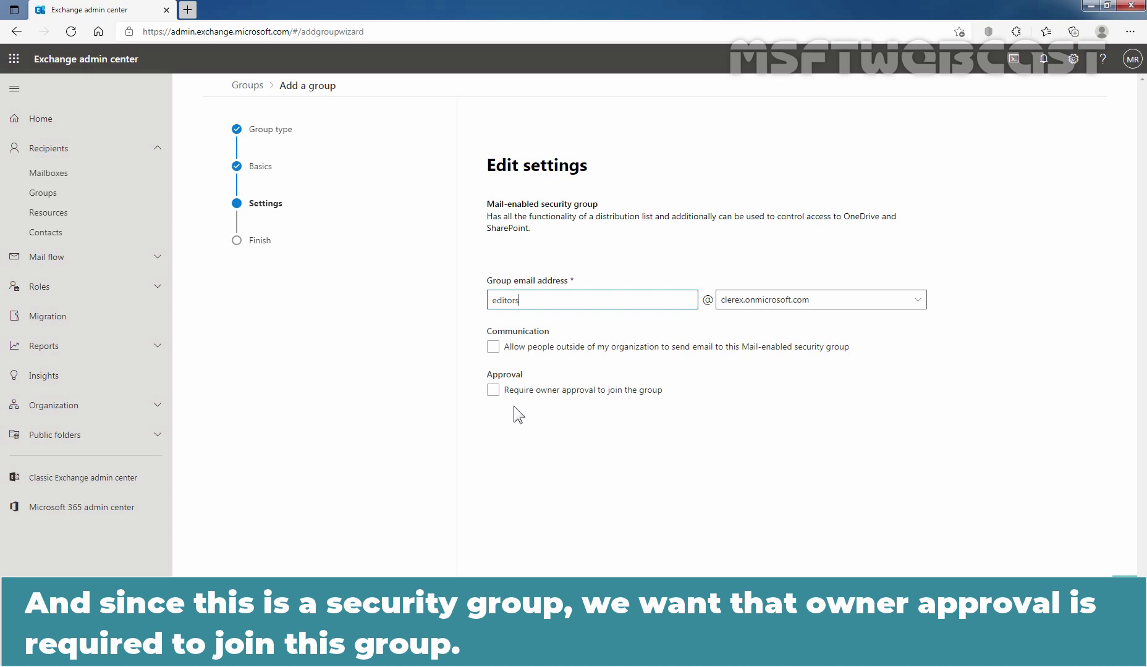
click(493, 391)
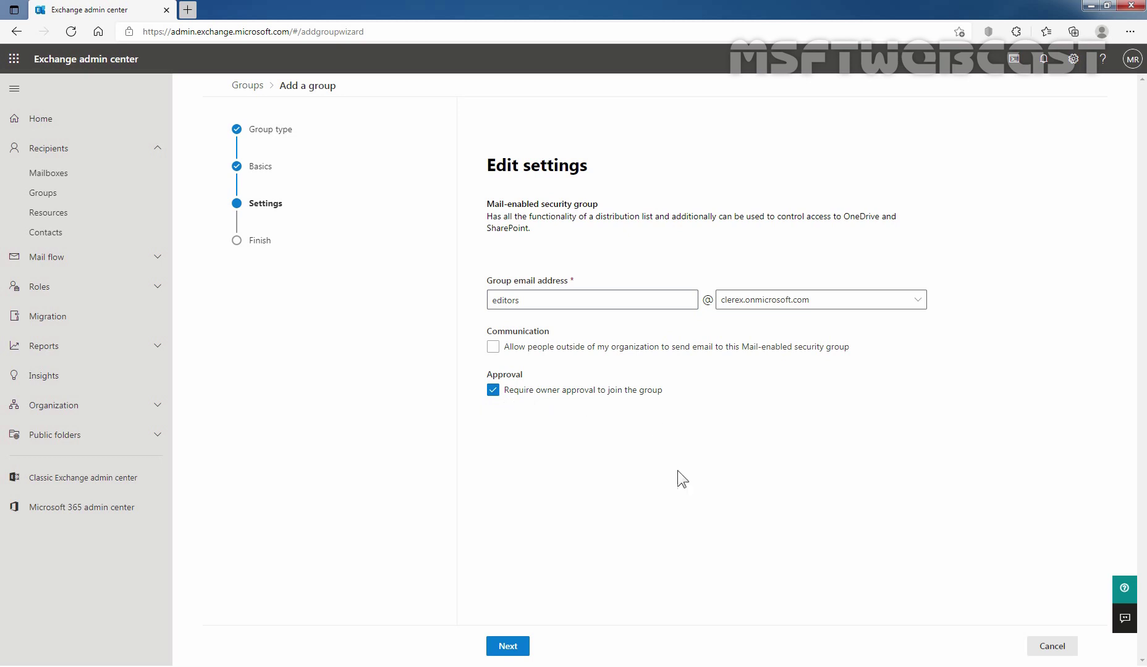
Review the Editors group summary and confirm its creation.
click(508, 647)
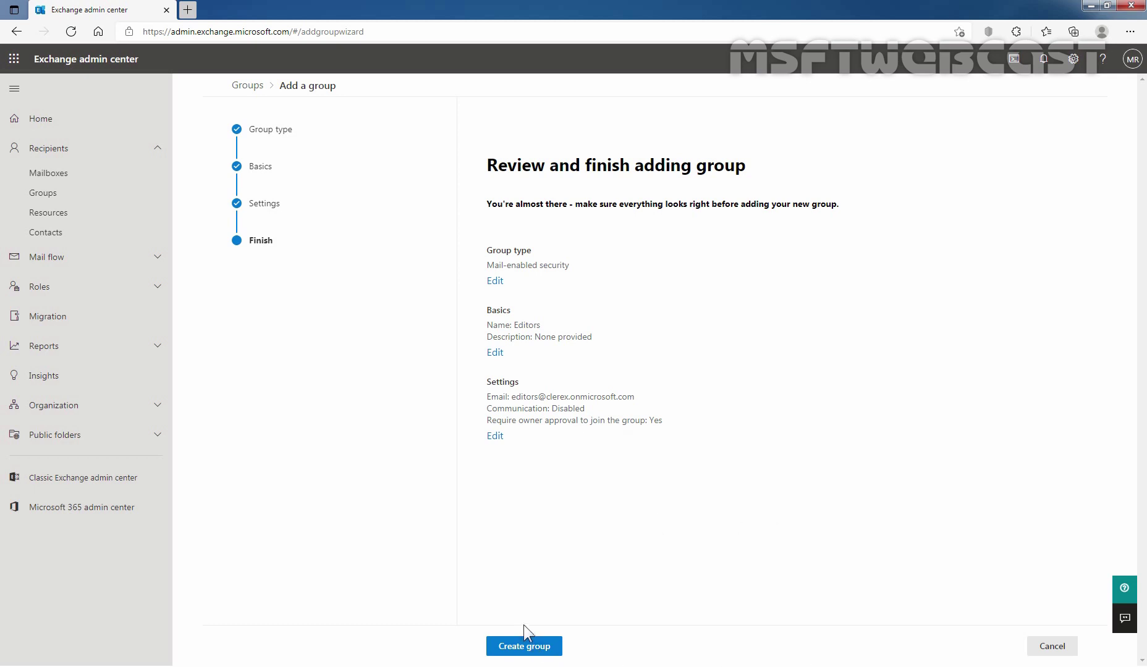
click(527, 646)
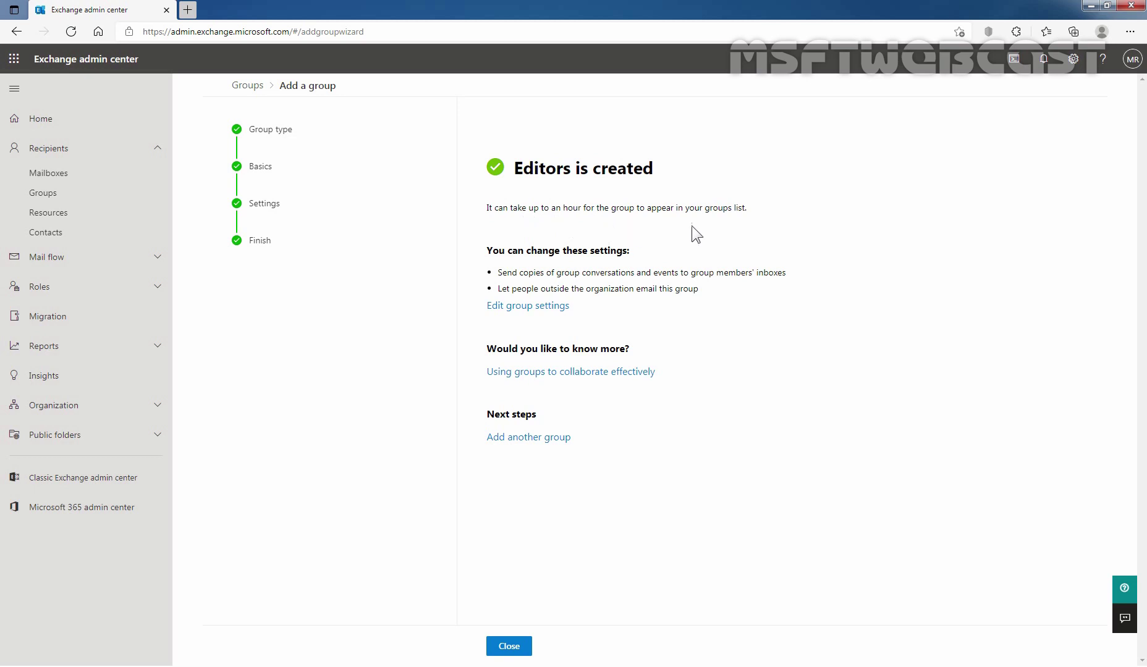
Close the wizard and open the Editors group's Members tab, showing one owner and zero members.
click(508, 648)
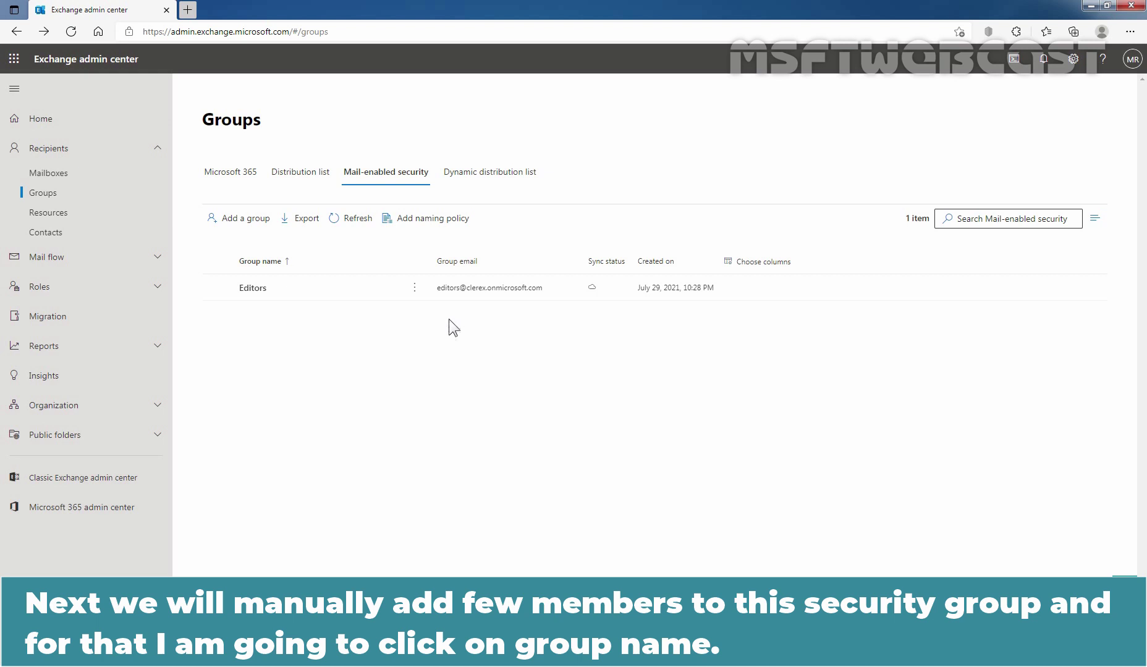
click(252, 288)
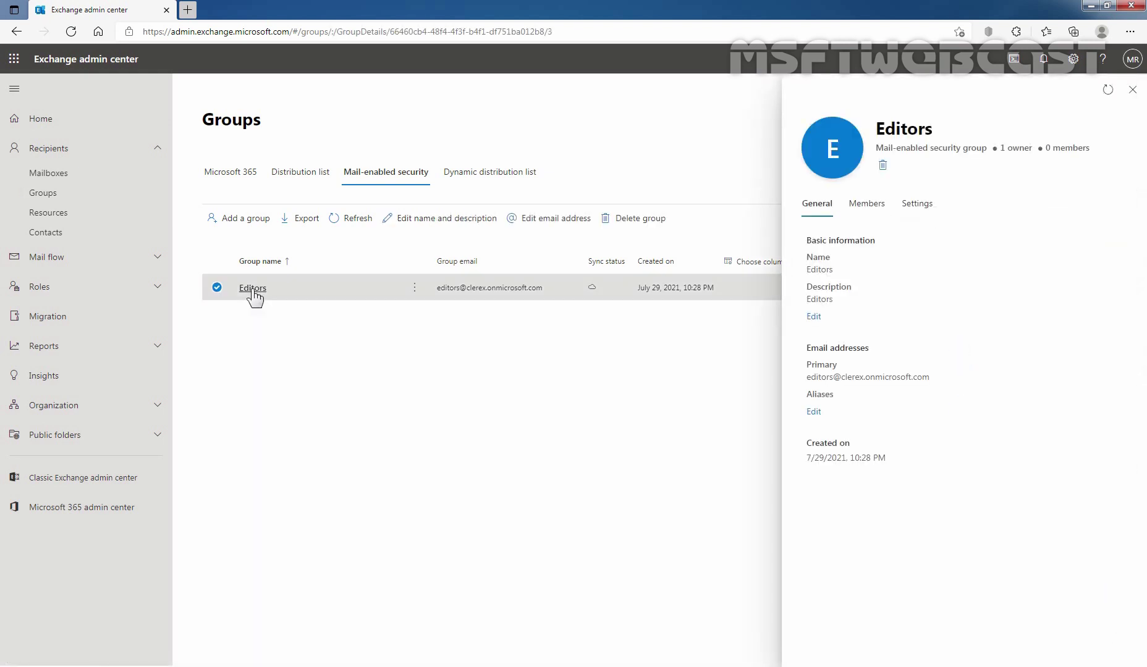
click(868, 205)
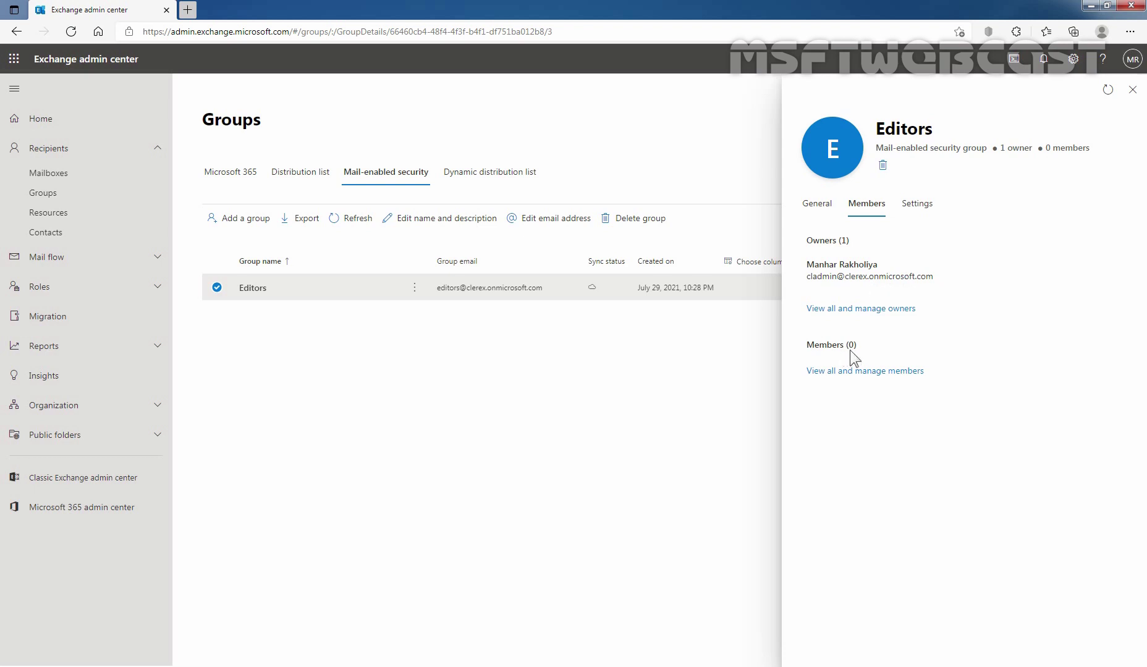
drag(850, 346, 859, 346)
Add two users as members of the Editors group and return to its details.
click(848, 375)
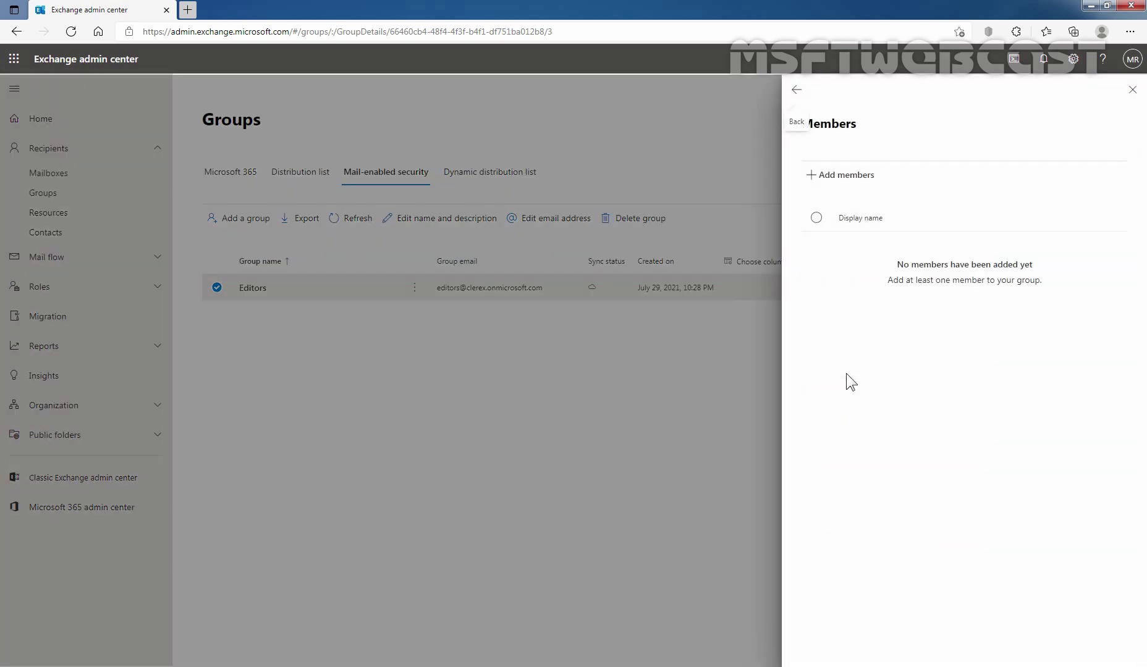
click(843, 175)
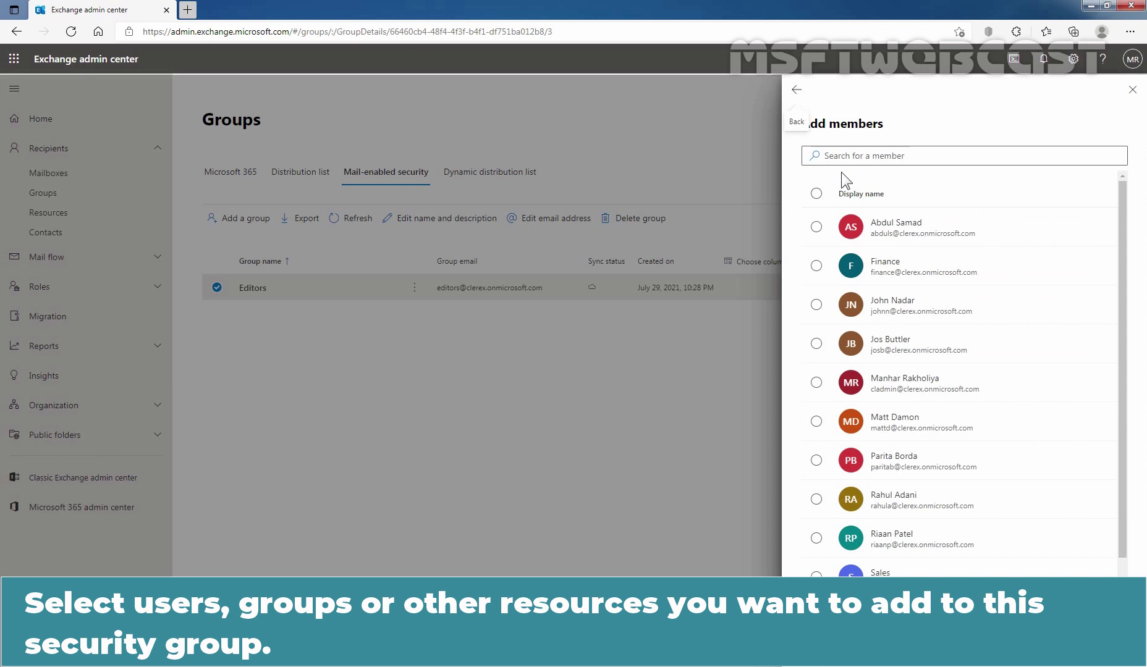
click(816, 305)
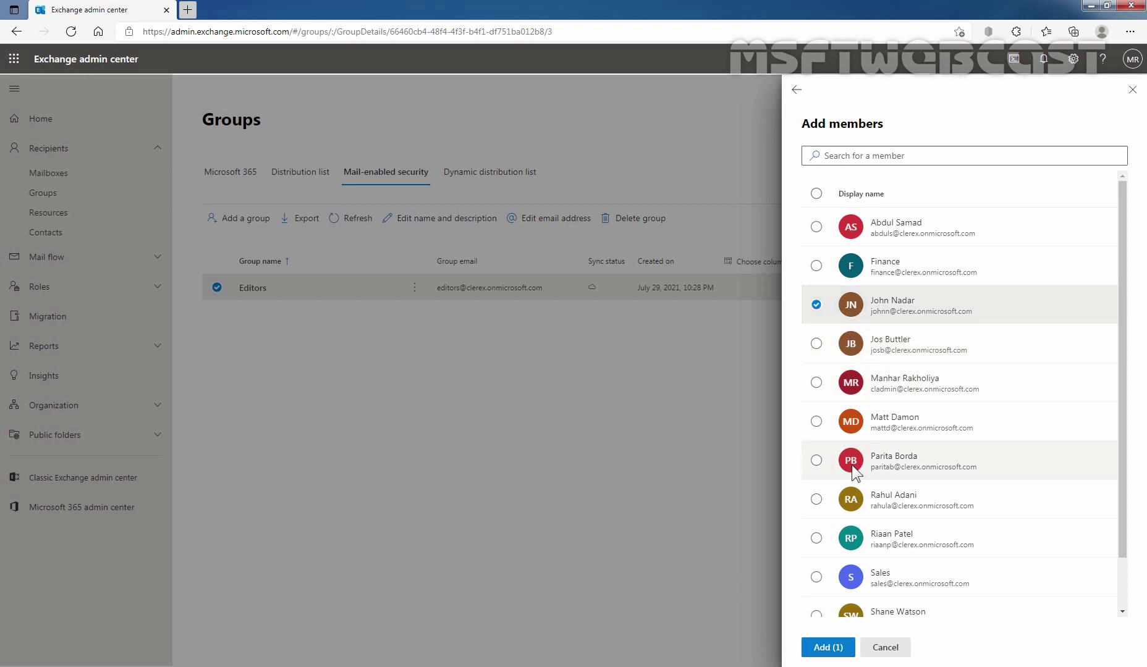
click(816, 499)
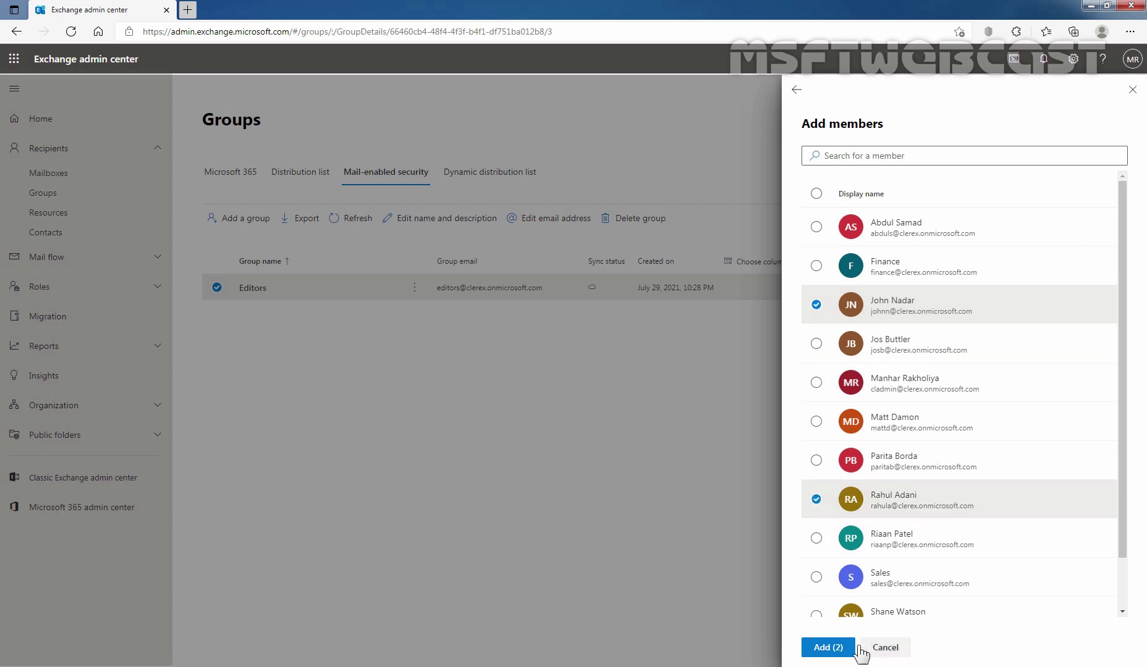
click(833, 650)
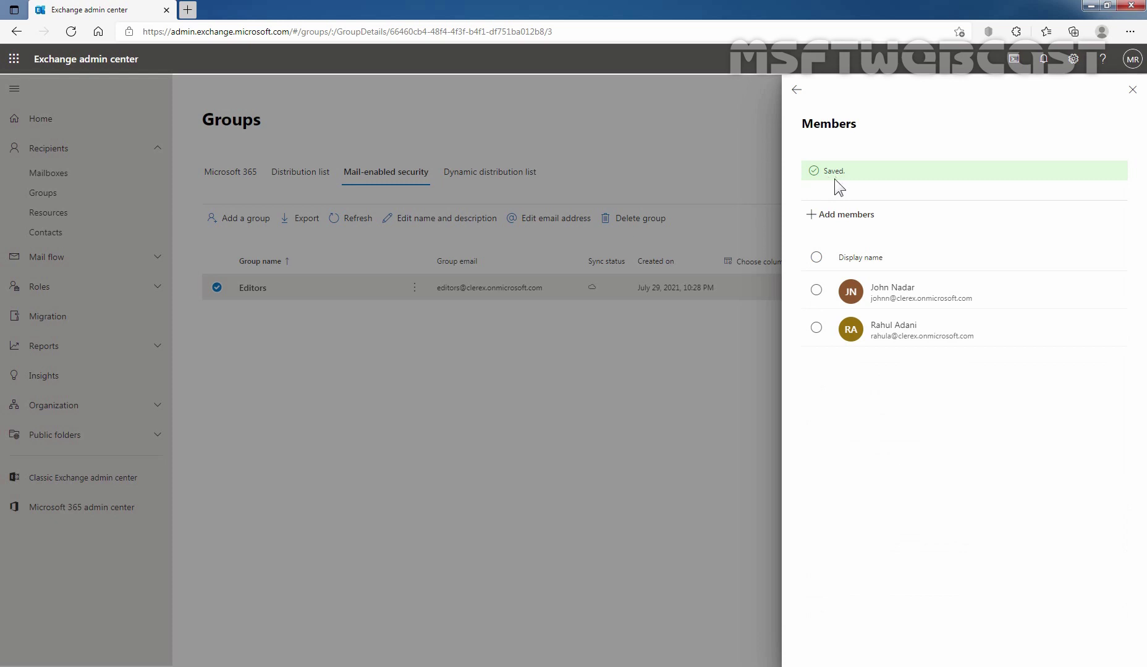
click(797, 89)
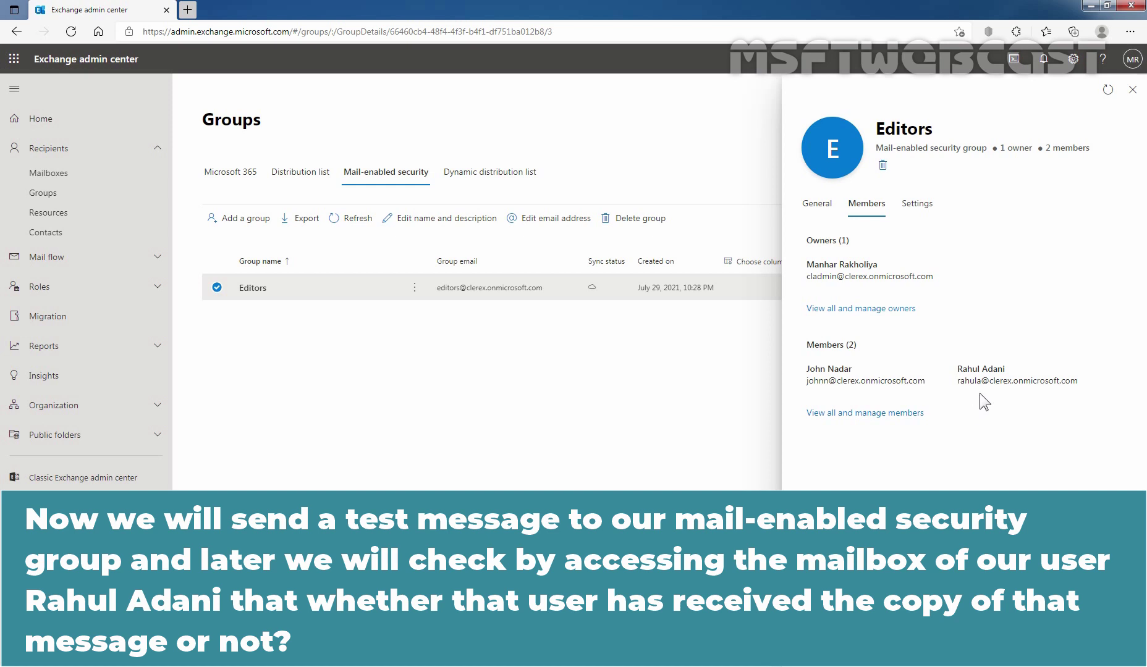
Open Outlook on the web in a new tab from the app launcher and start a blank message.
click(1132, 89)
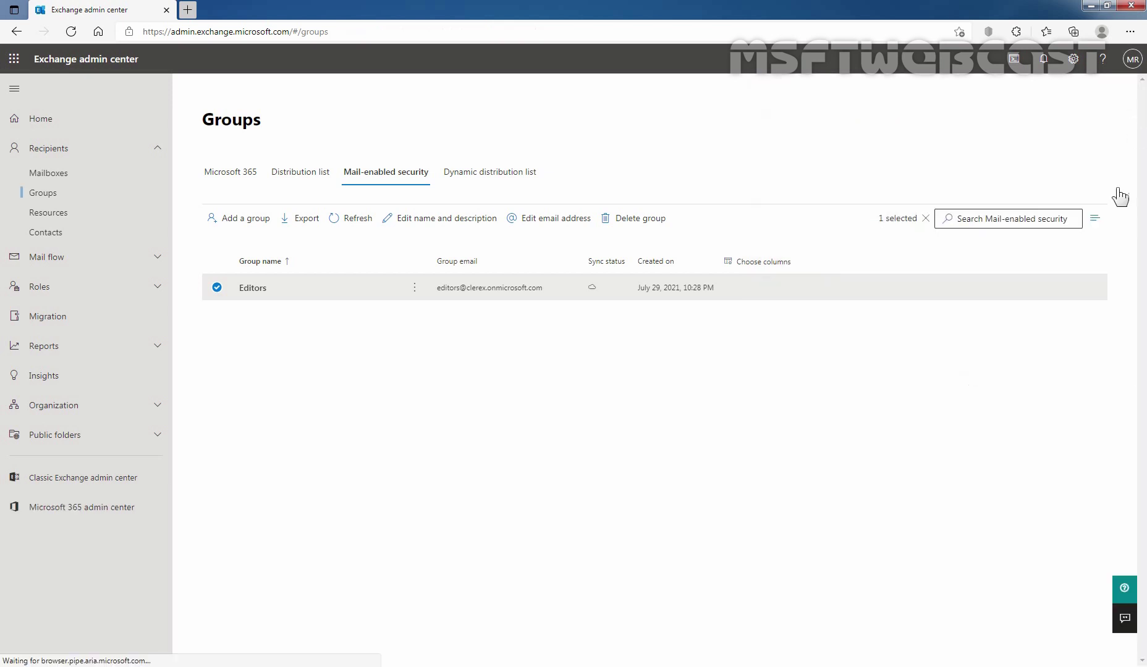
click(17, 60)
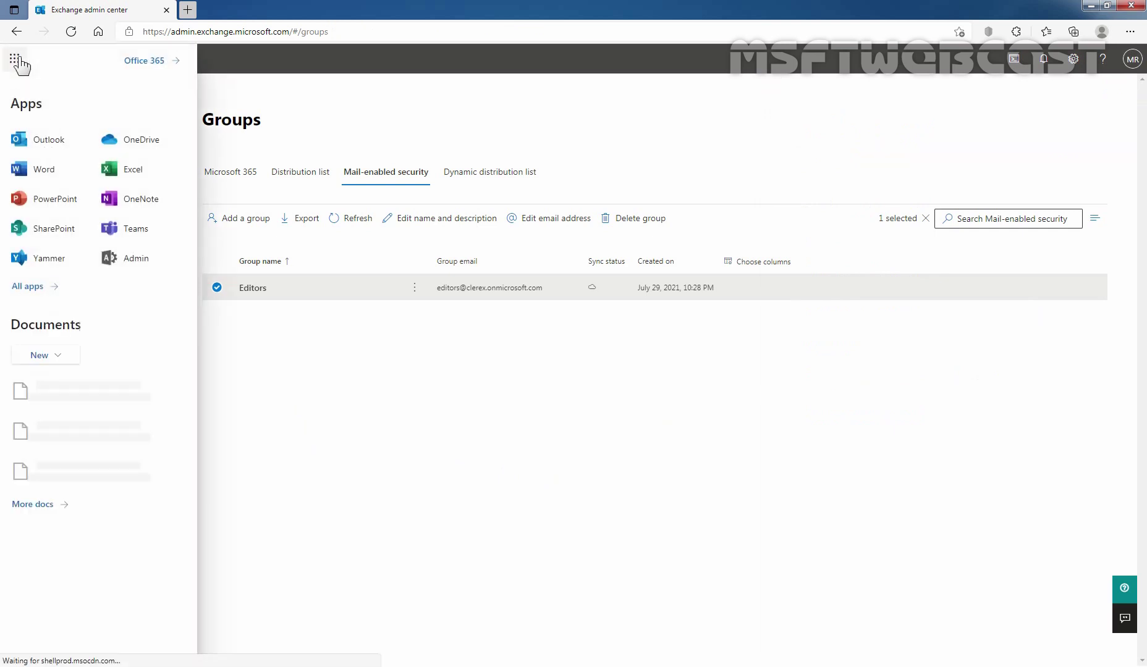
click(86, 142)
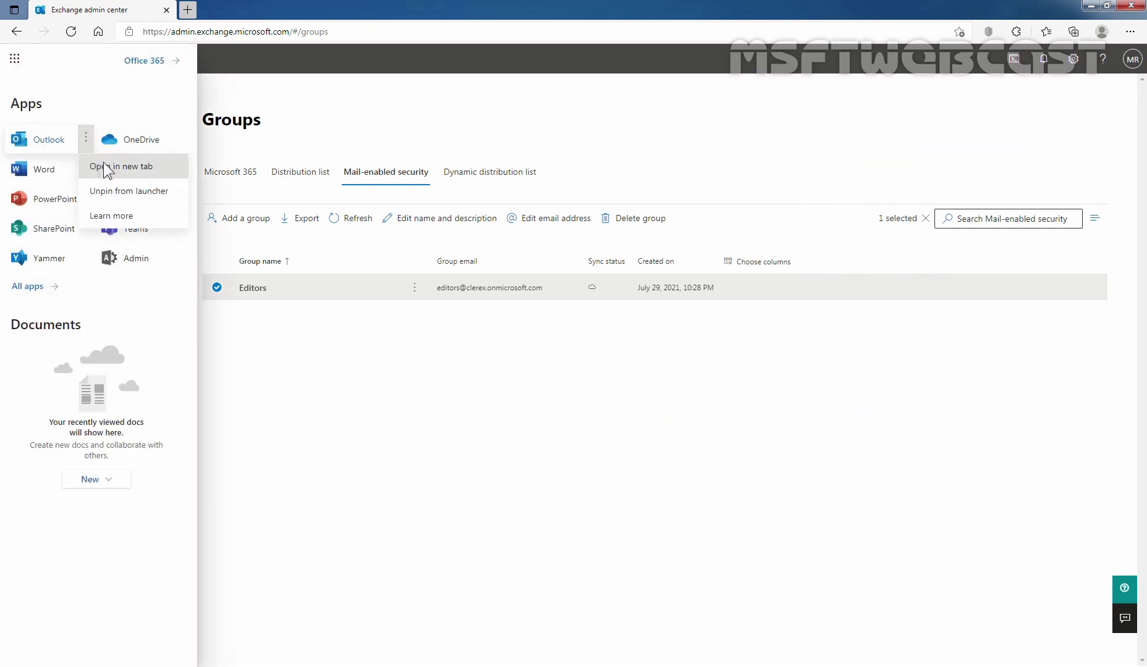
click(104, 166)
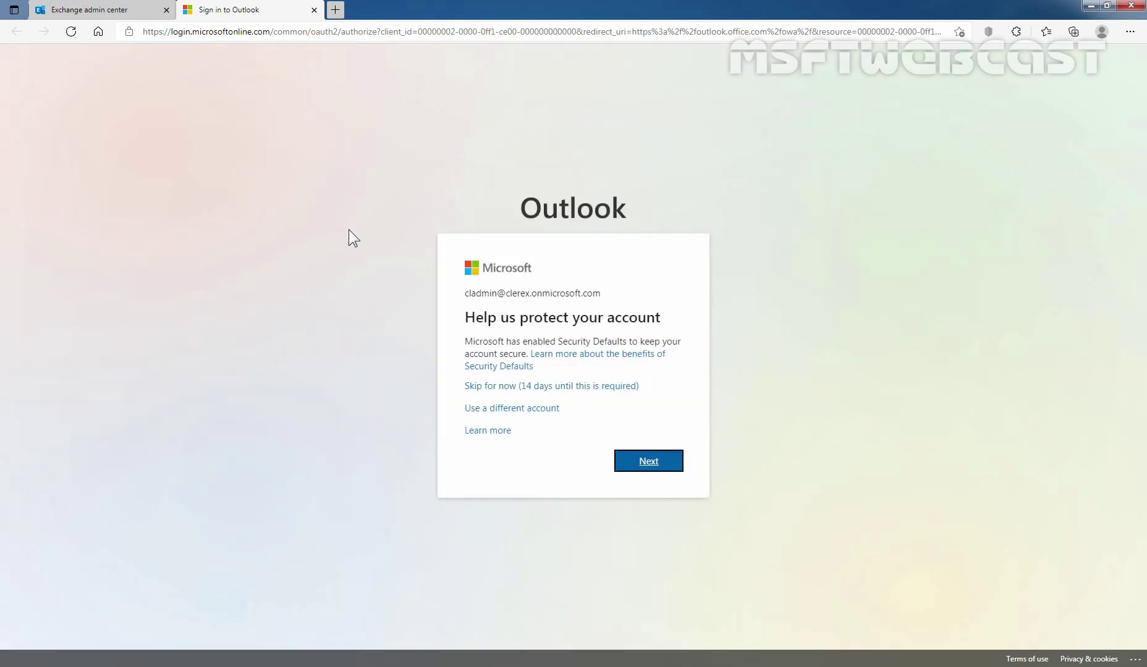
click(567, 387)
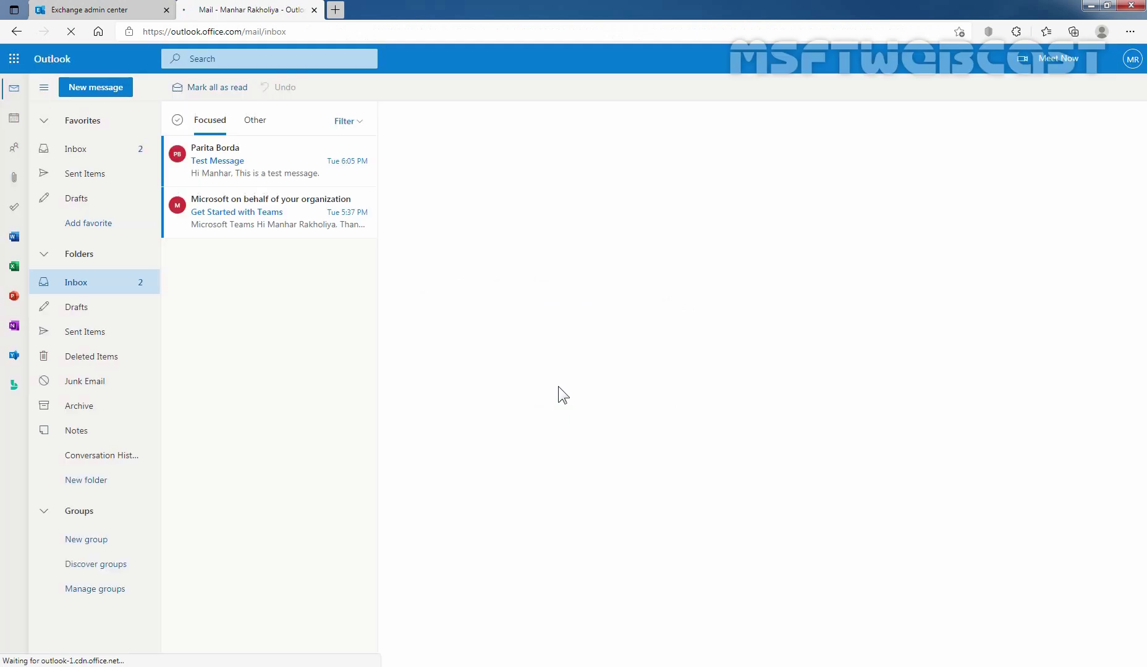
click(94, 88)
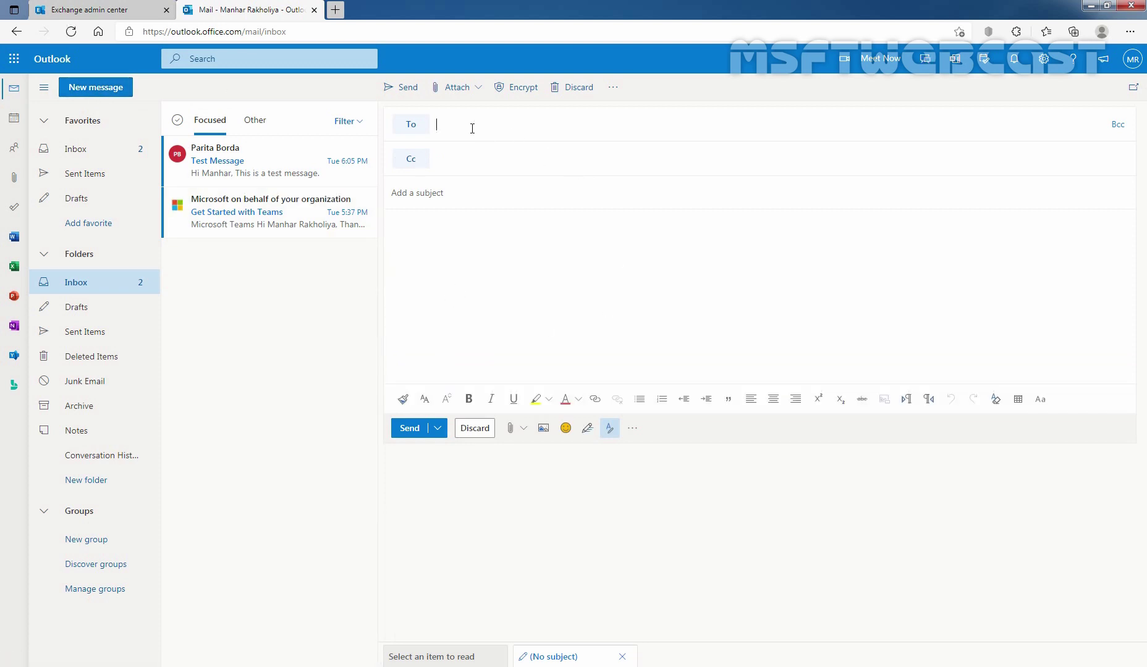
Copy the Editors group's email address from the Exchange admin center Groups list.
click(46, 10)
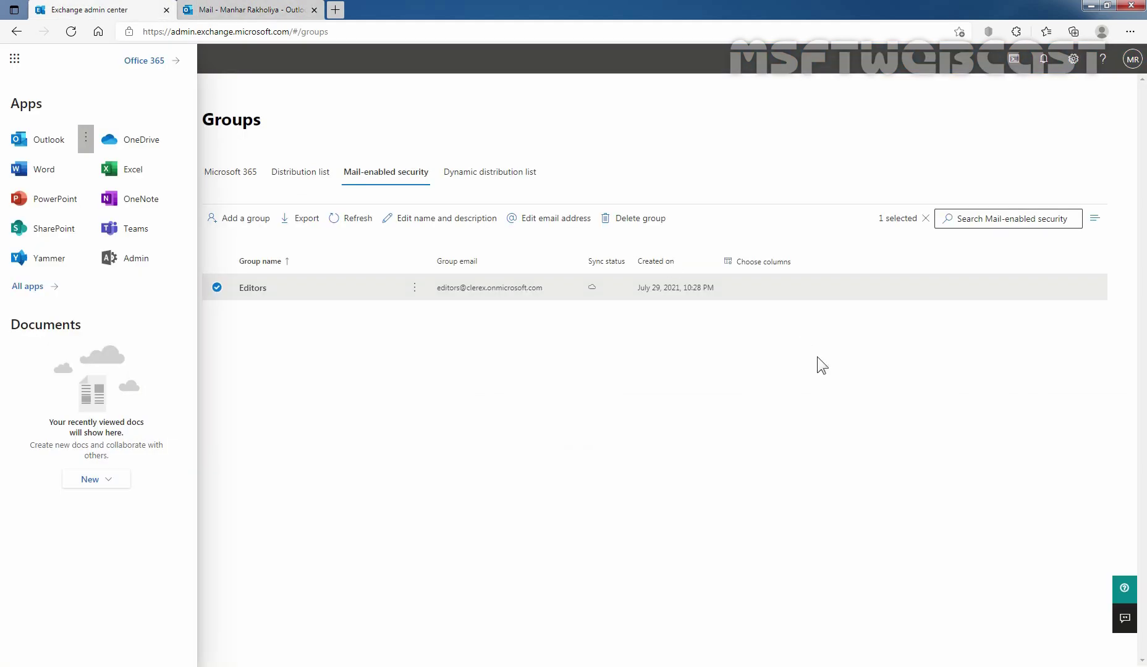
click(386, 367)
drag(435, 287, 544, 291)
right_click(521, 292)
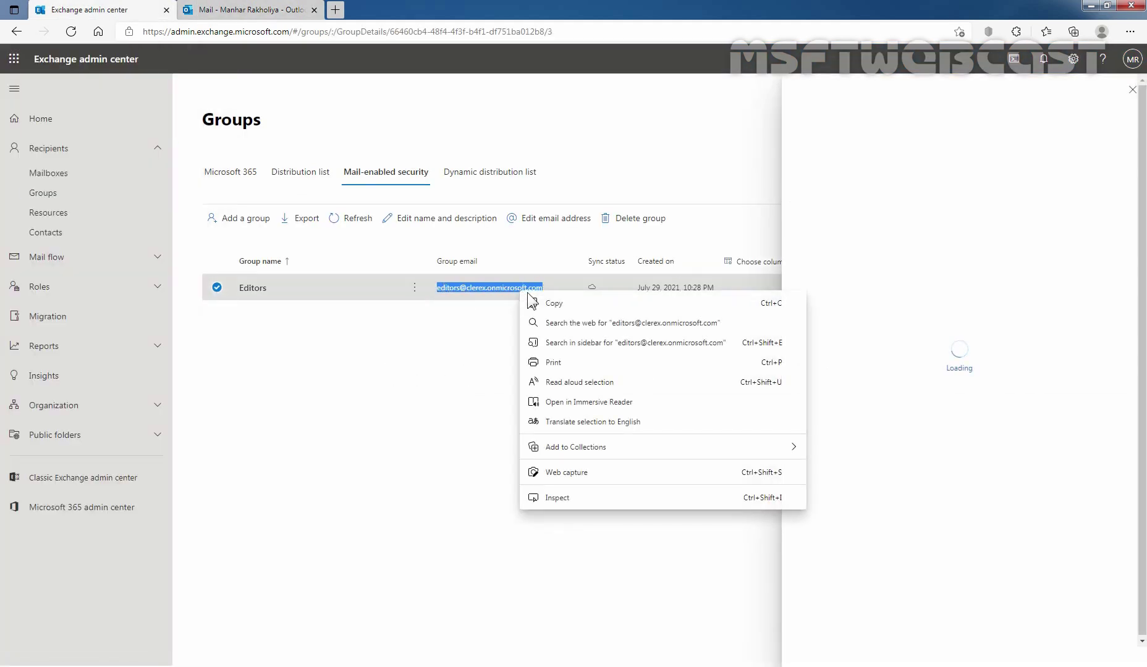
click(558, 302)
Send the group a message titled 'Test Message to Mail-Enabled Security Group'.
click(276, 10)
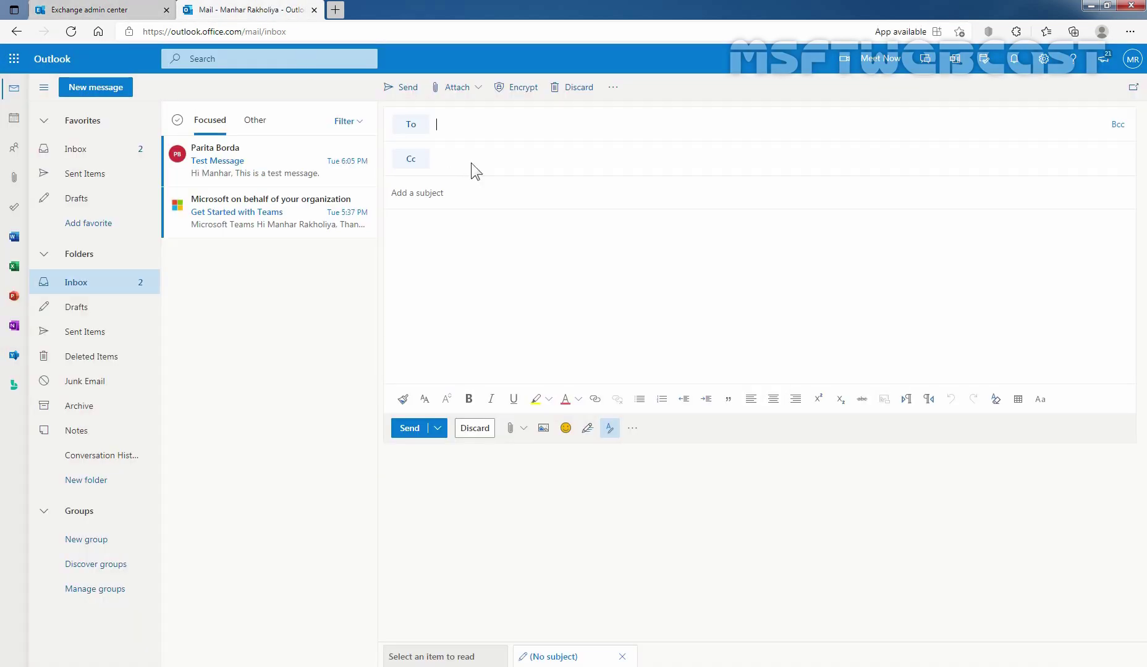
right_click(470, 125)
click(518, 241)
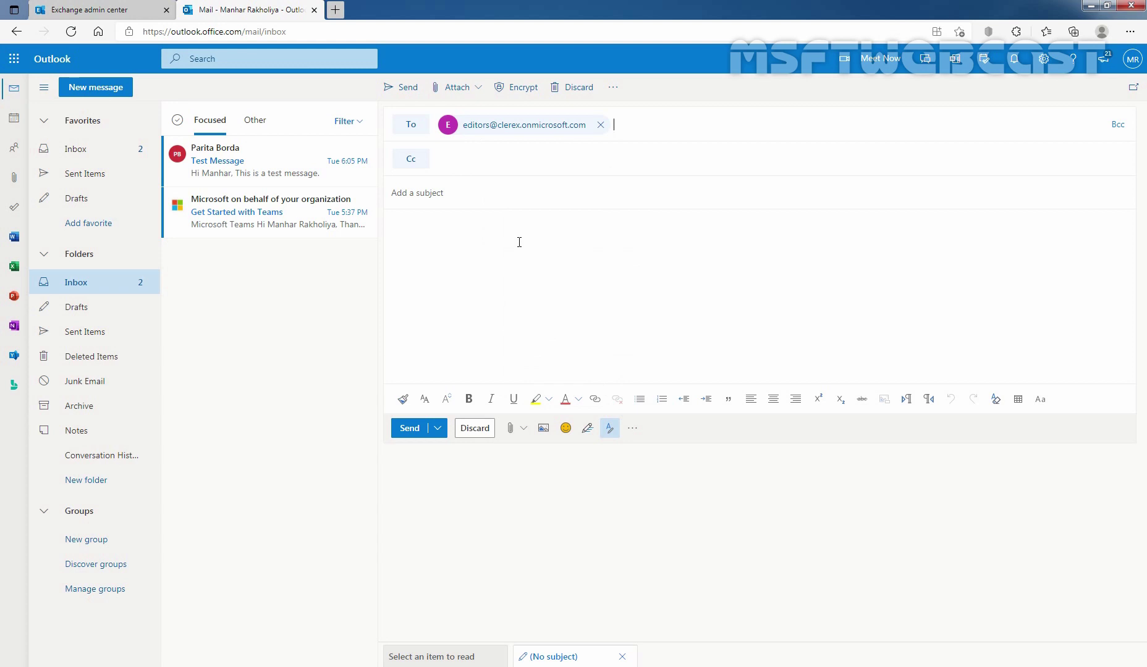
click(429, 196)
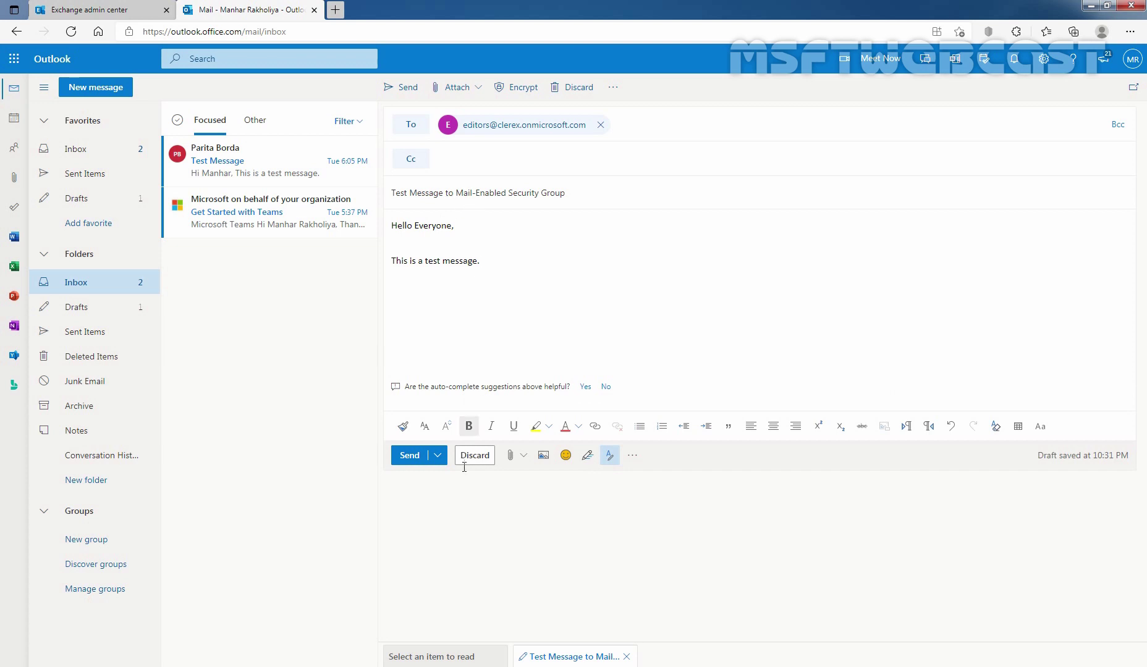
click(410, 459)
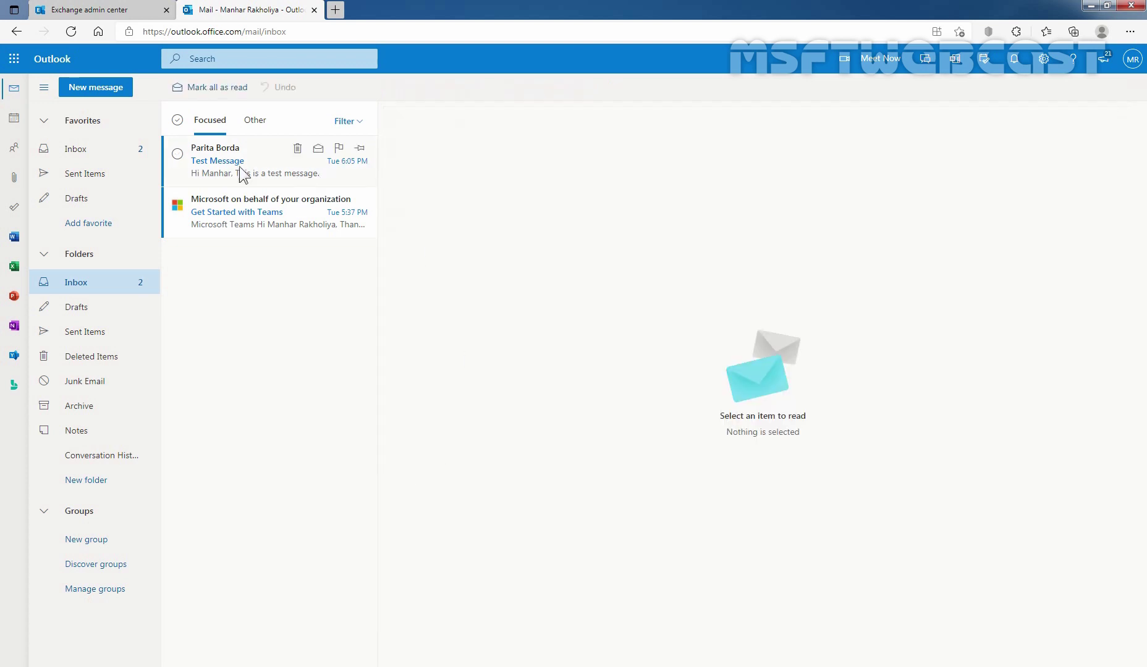
Open the test message addressed to Editors from Sent Items to confirm it was sent.
click(98, 178)
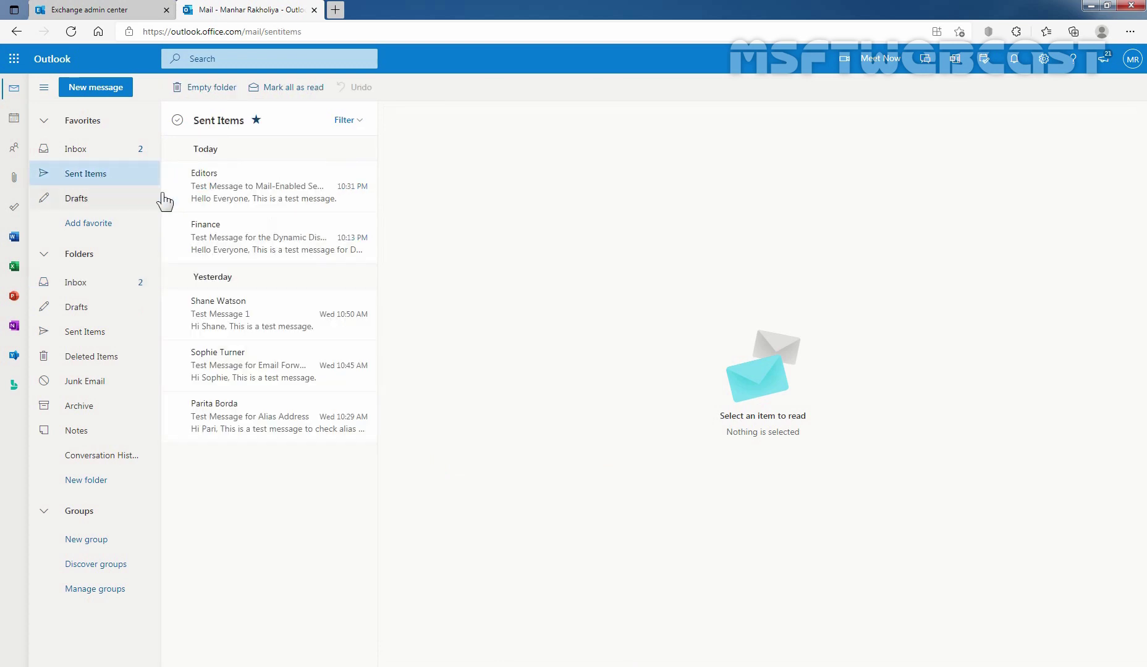
click(238, 199)
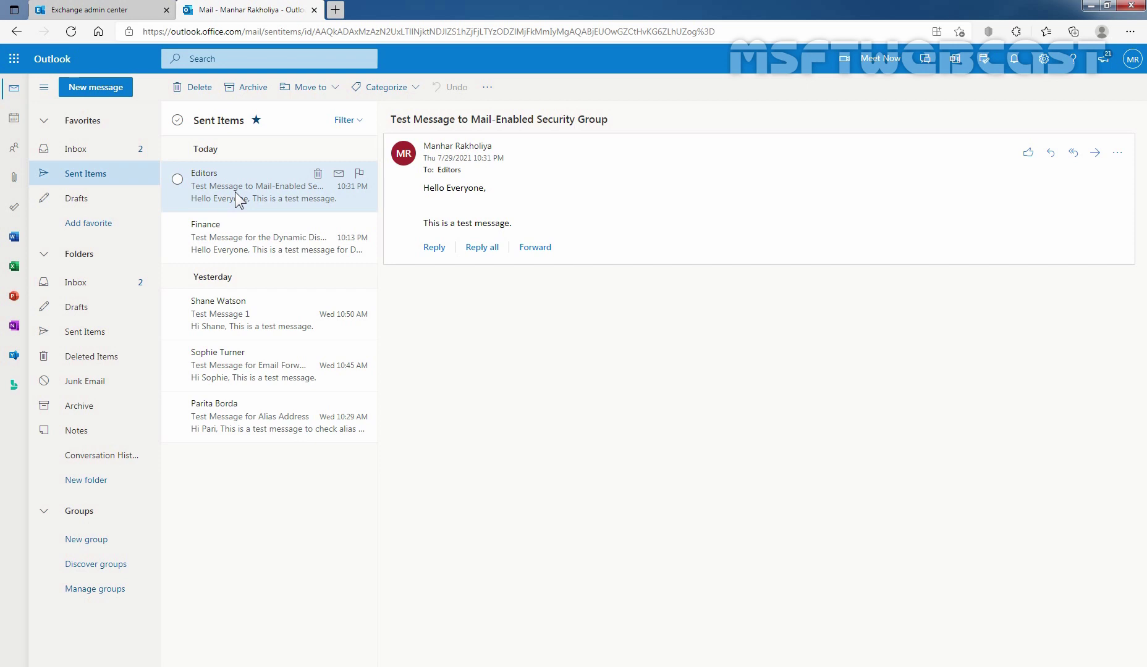
click(1129, 32)
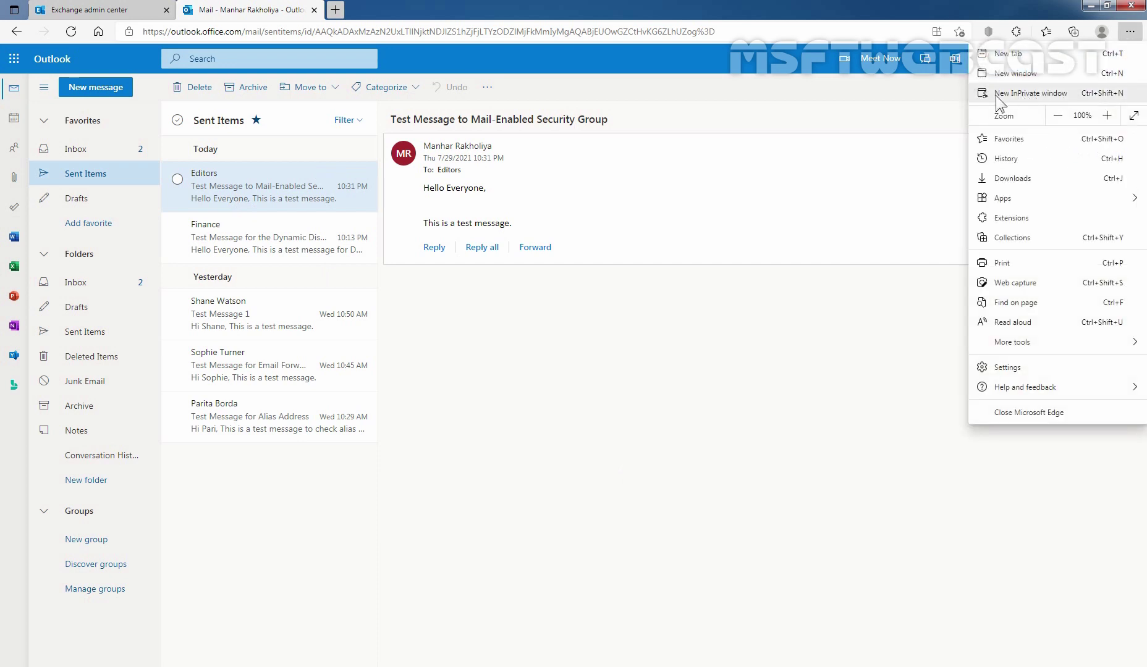
click(1039, 92)
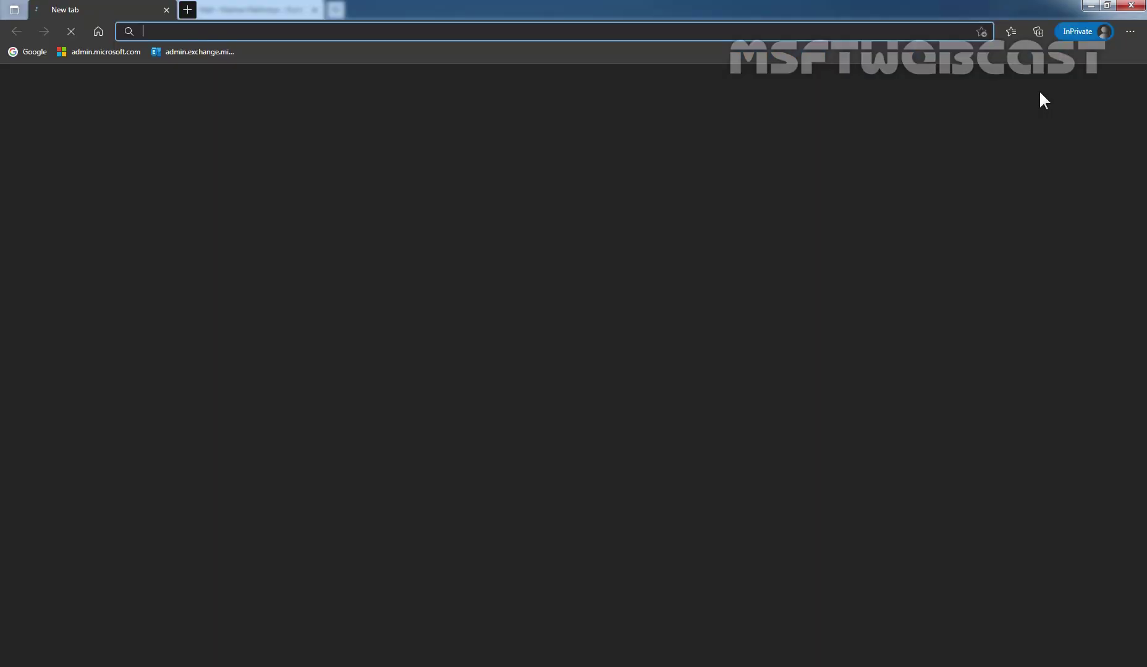
text(htt)
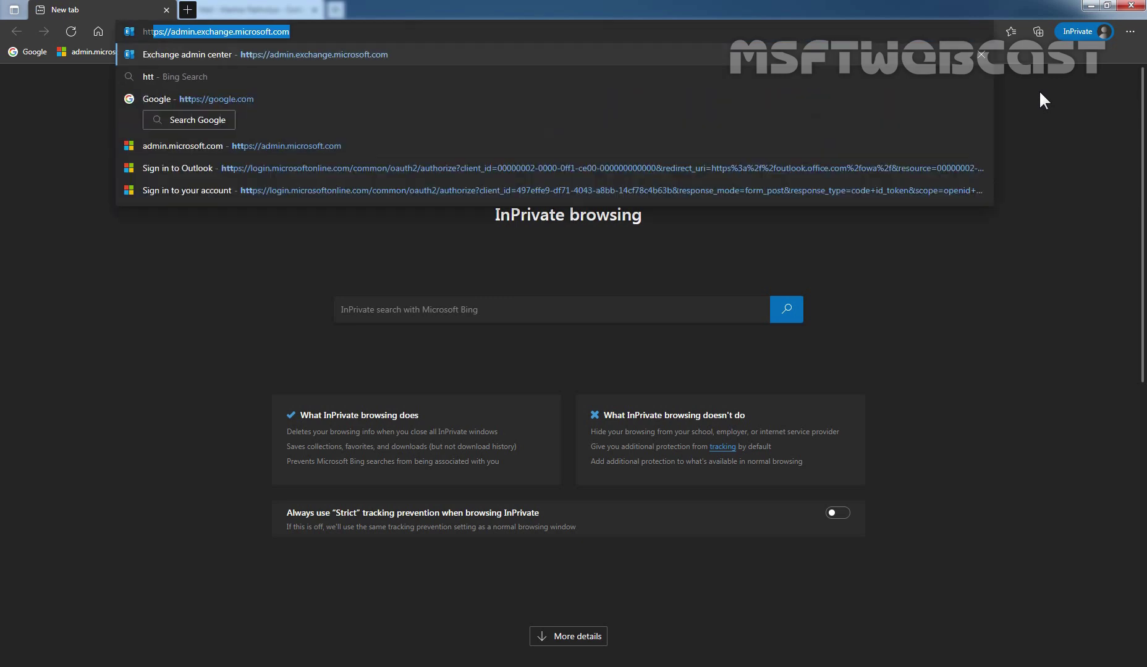
text(ps://)
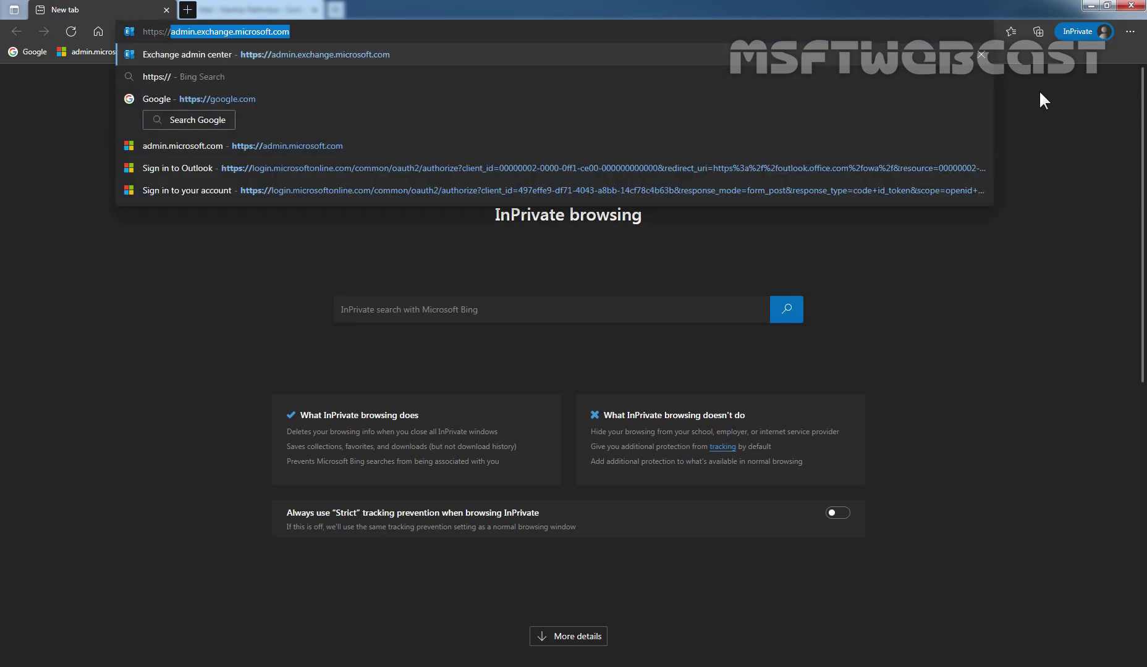
text(outlook.)
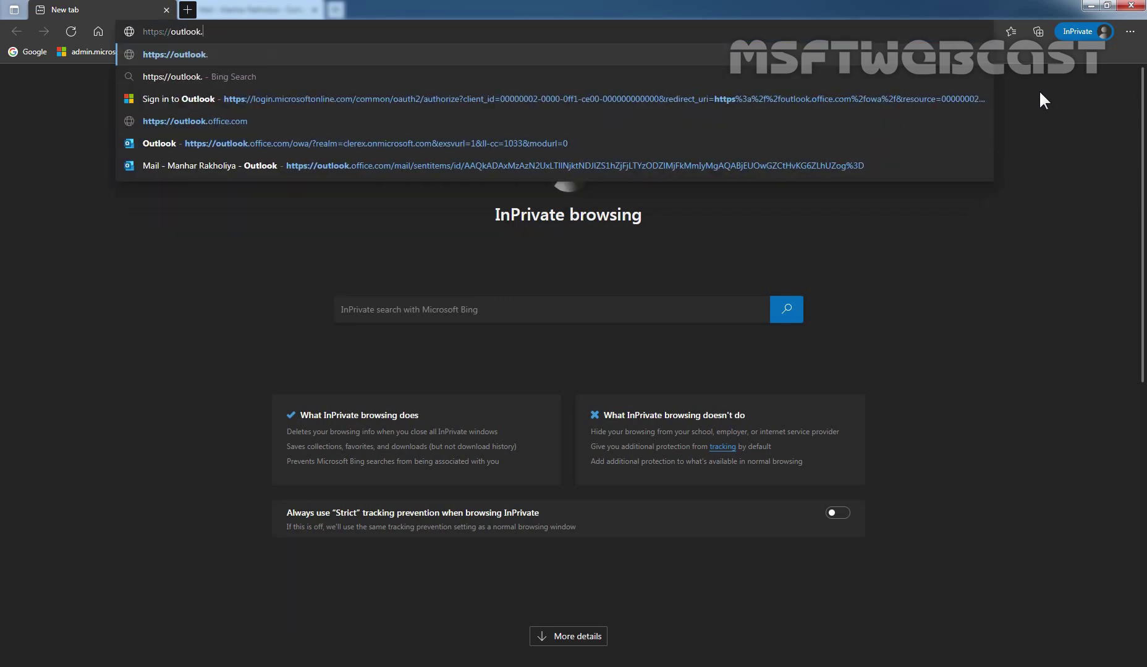
text(office.com)
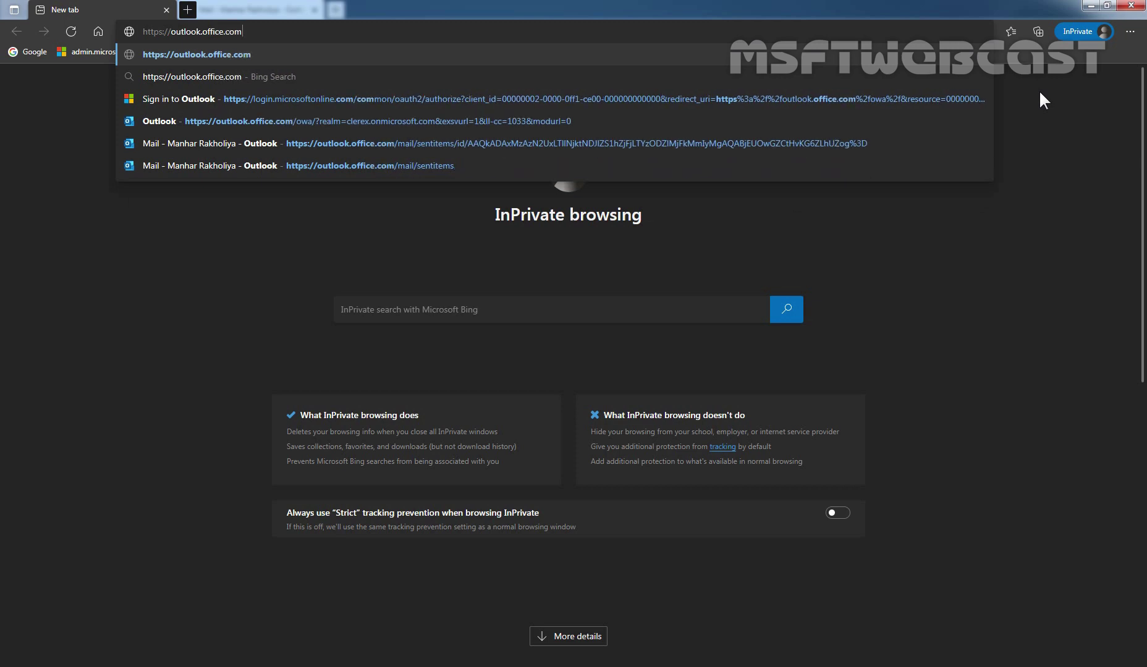
key(Return)
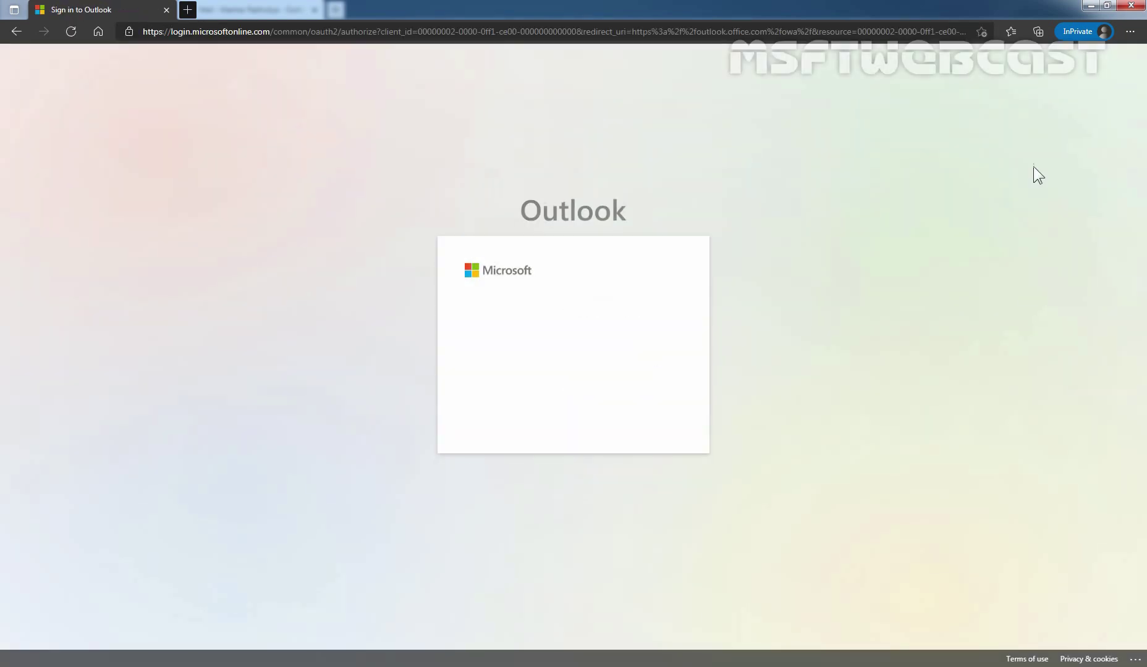
Sign in with the Editors member's email and password, continuing past the security defaults notice.
click(495, 340)
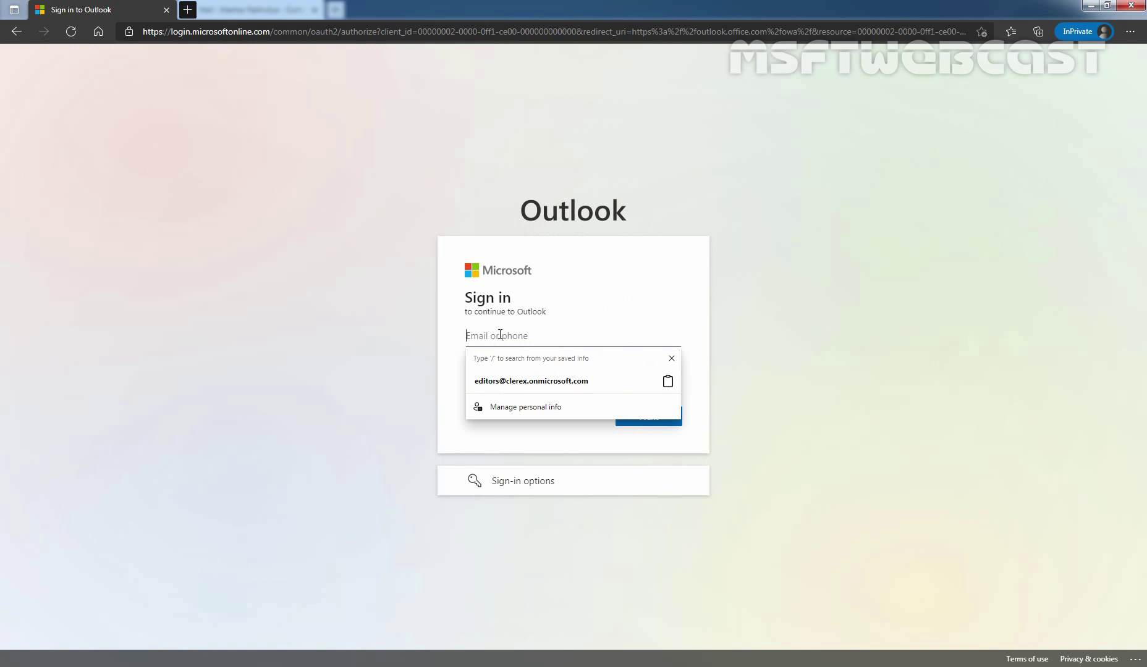
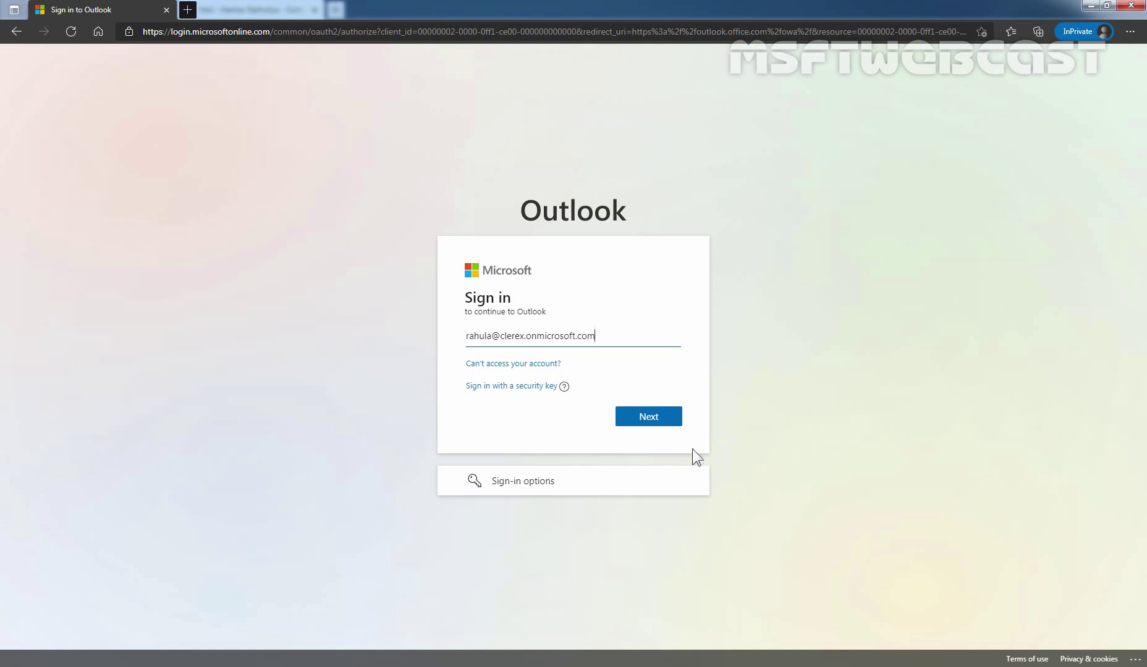
click(647, 418)
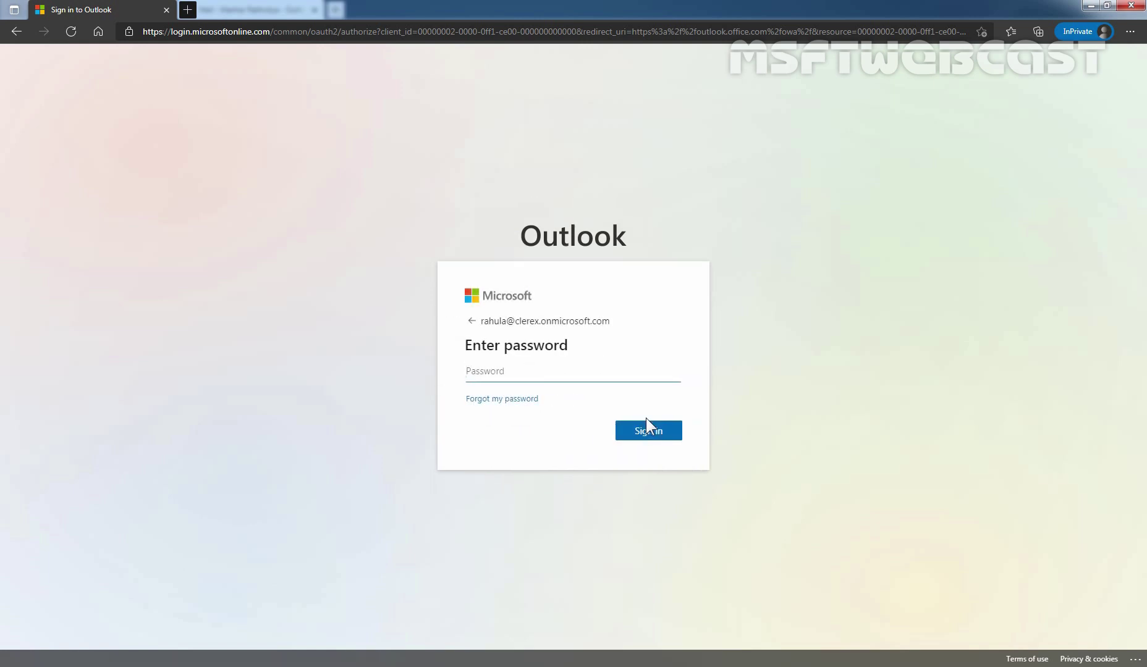
text(*********)
click(651, 426)
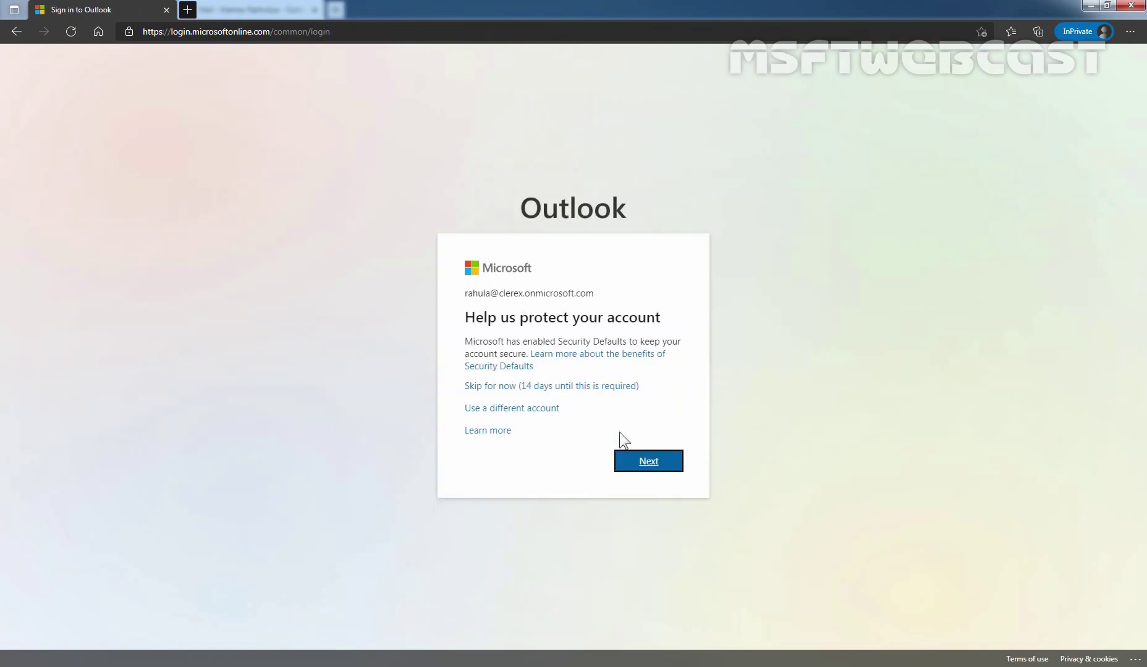
click(647, 464)
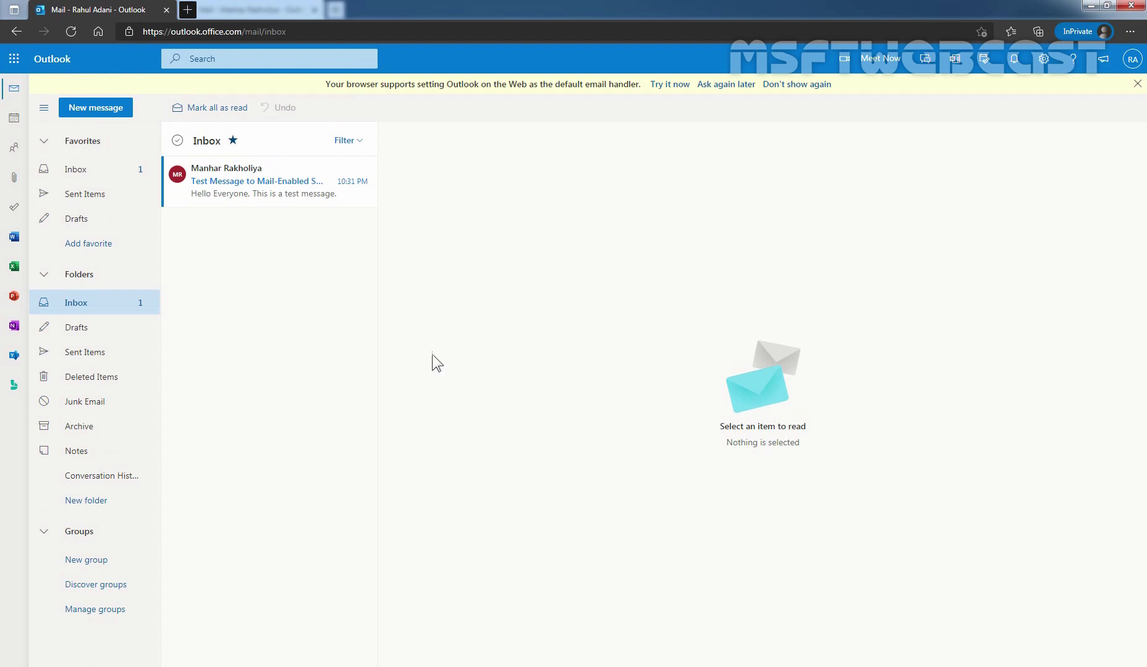
Open the received 'Test Message to Mail-Enabled Security Group' email in the member's Inbox.
click(239, 196)
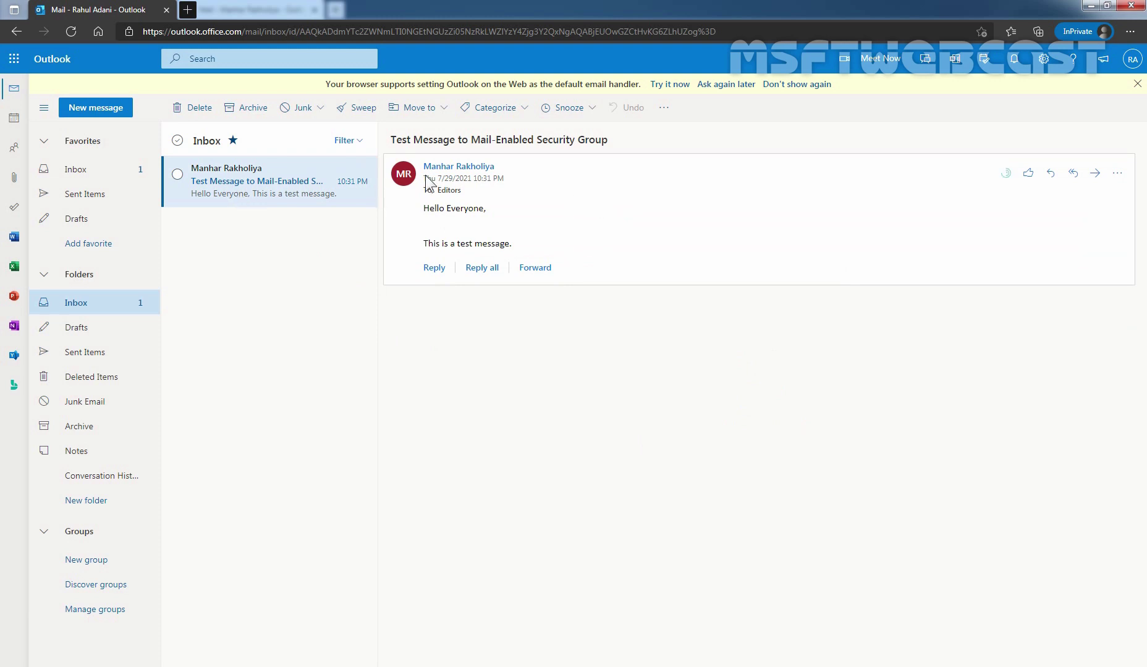